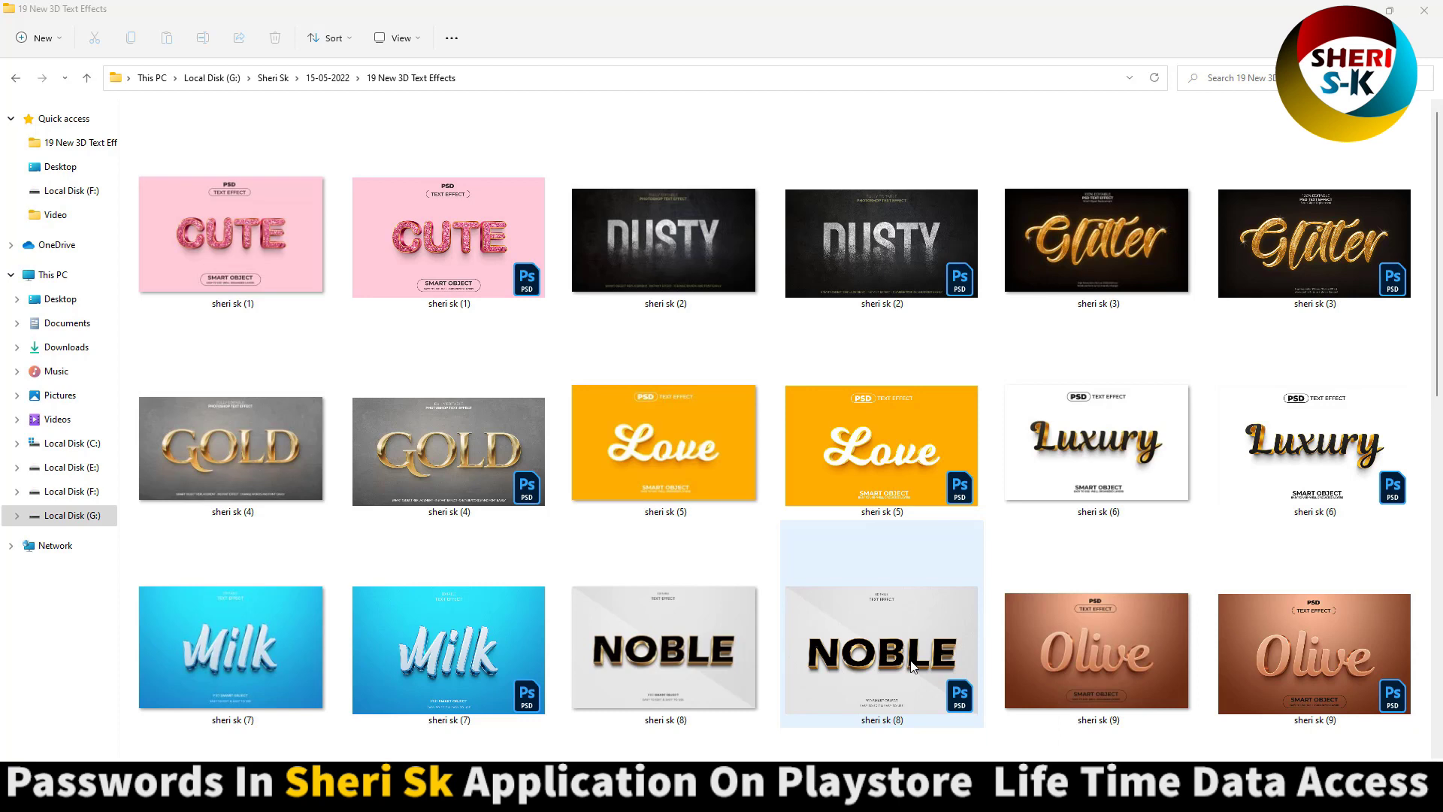
Step: Check the app's Google Play page, then open the CUTE preview image in Photos
left_click(288, 243)
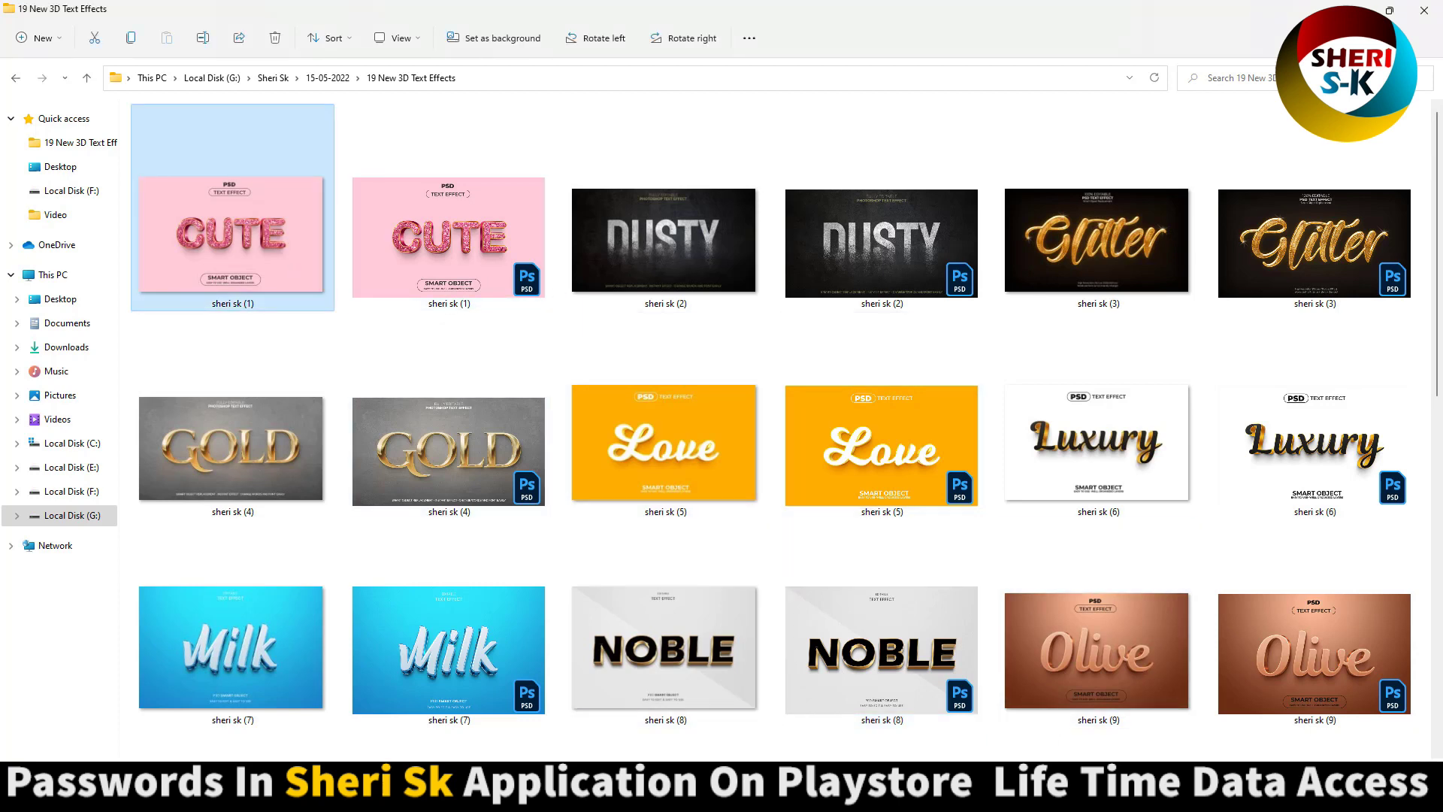
left_click(737, 706)
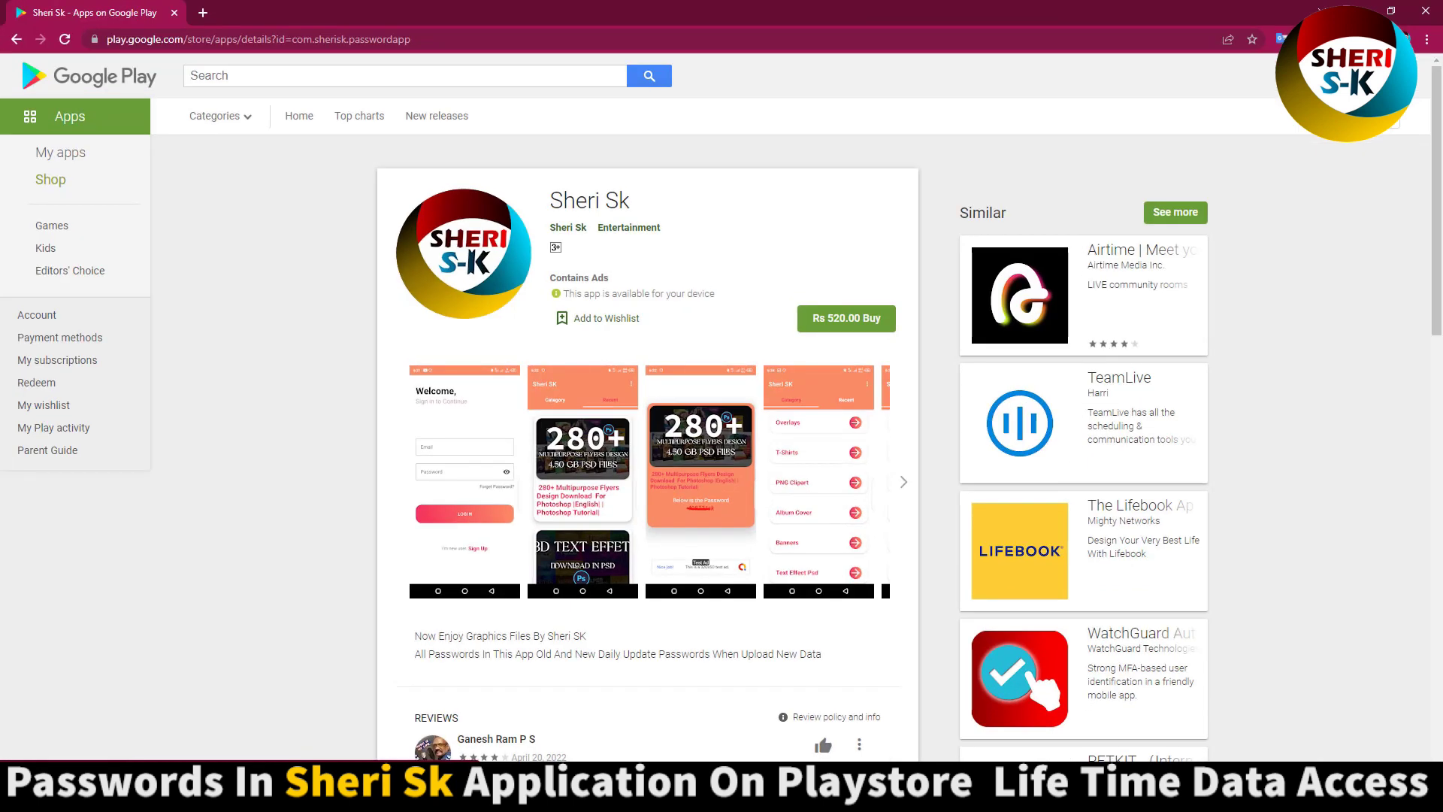
key("alt+Tab")
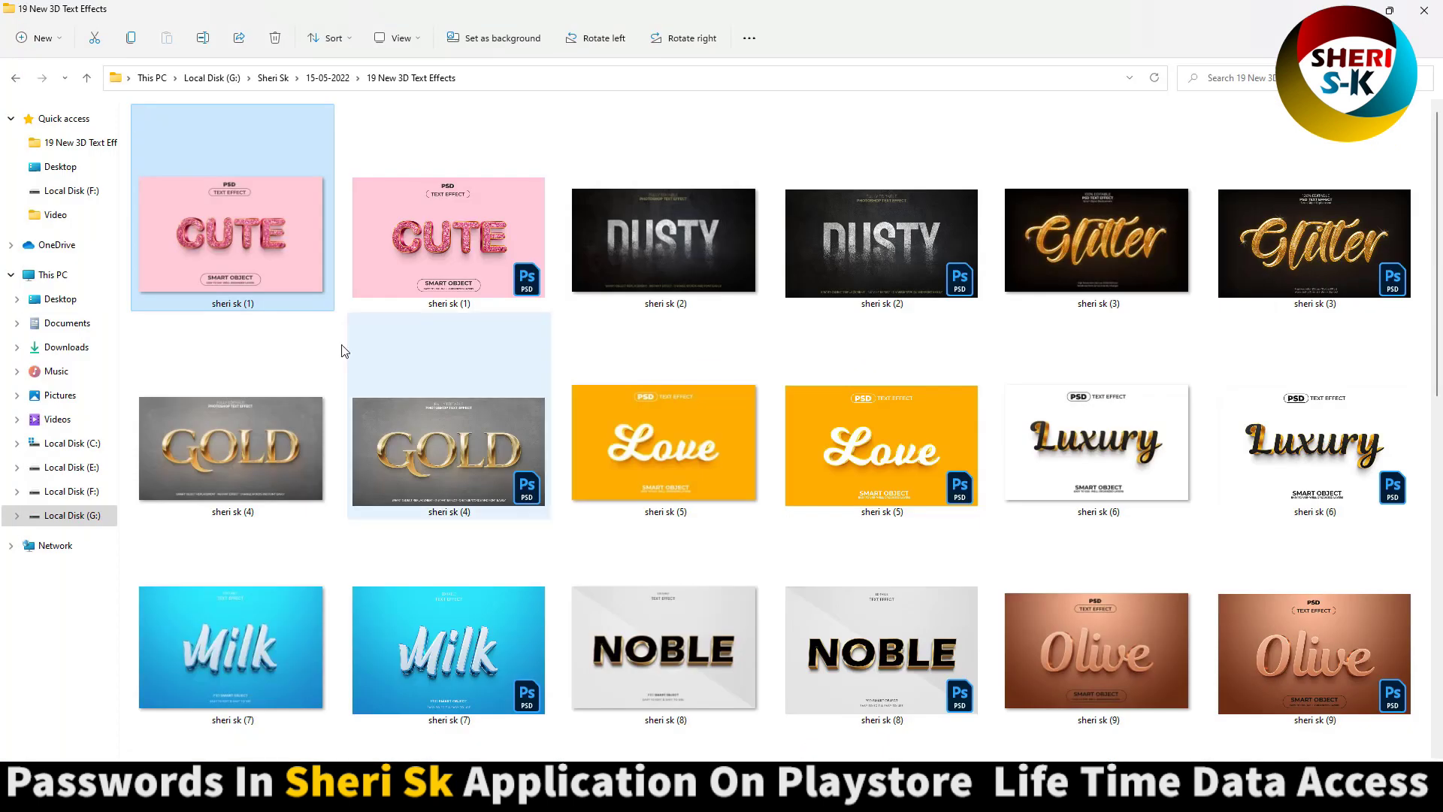
double_click(235, 259)
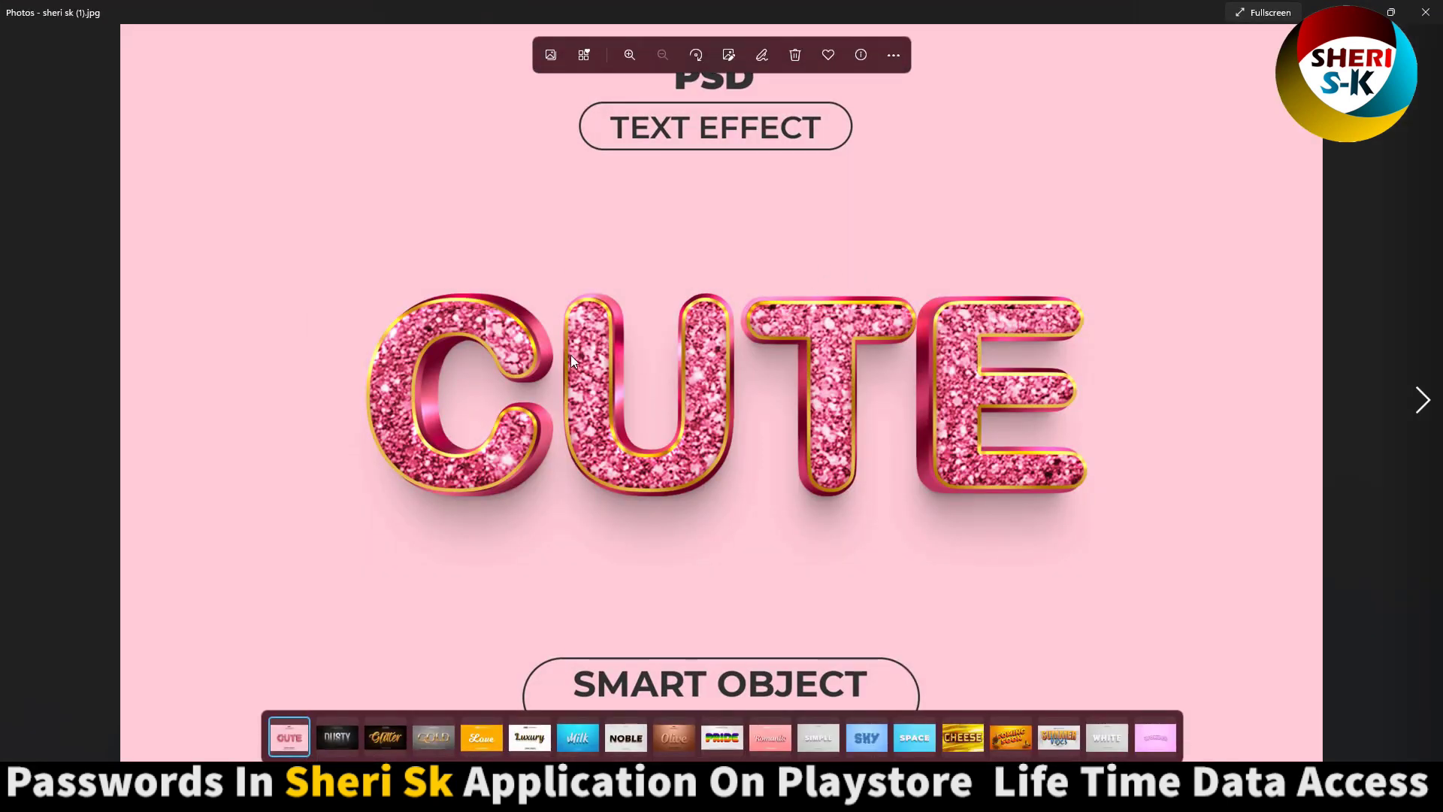
Step: Browse the DUSTY, GOLD, PRIDE, SPACE, WHITE, Summer Vibes and WONDER previews
key("Right")
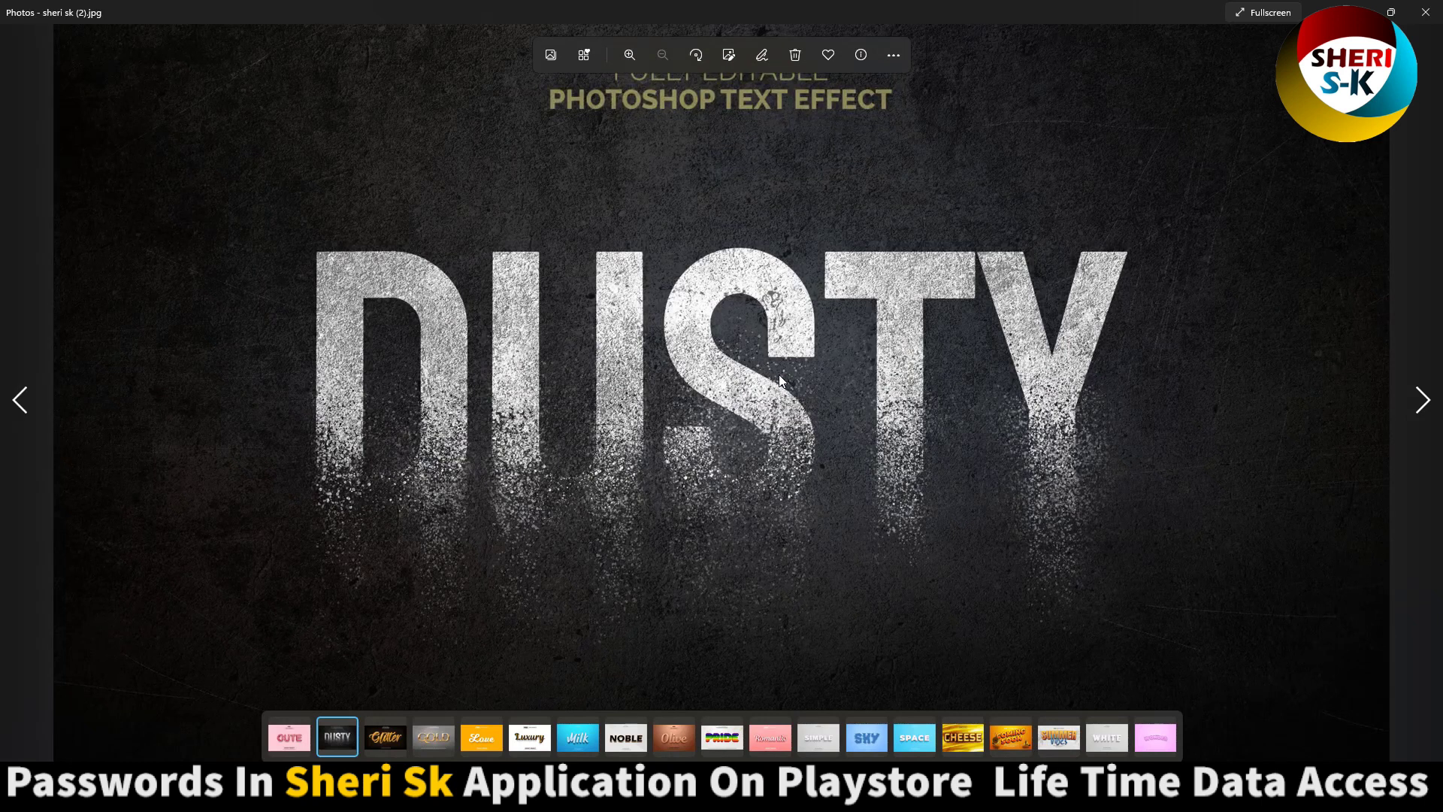
key("Right")
key("Right")
key("Right")
key("Right")
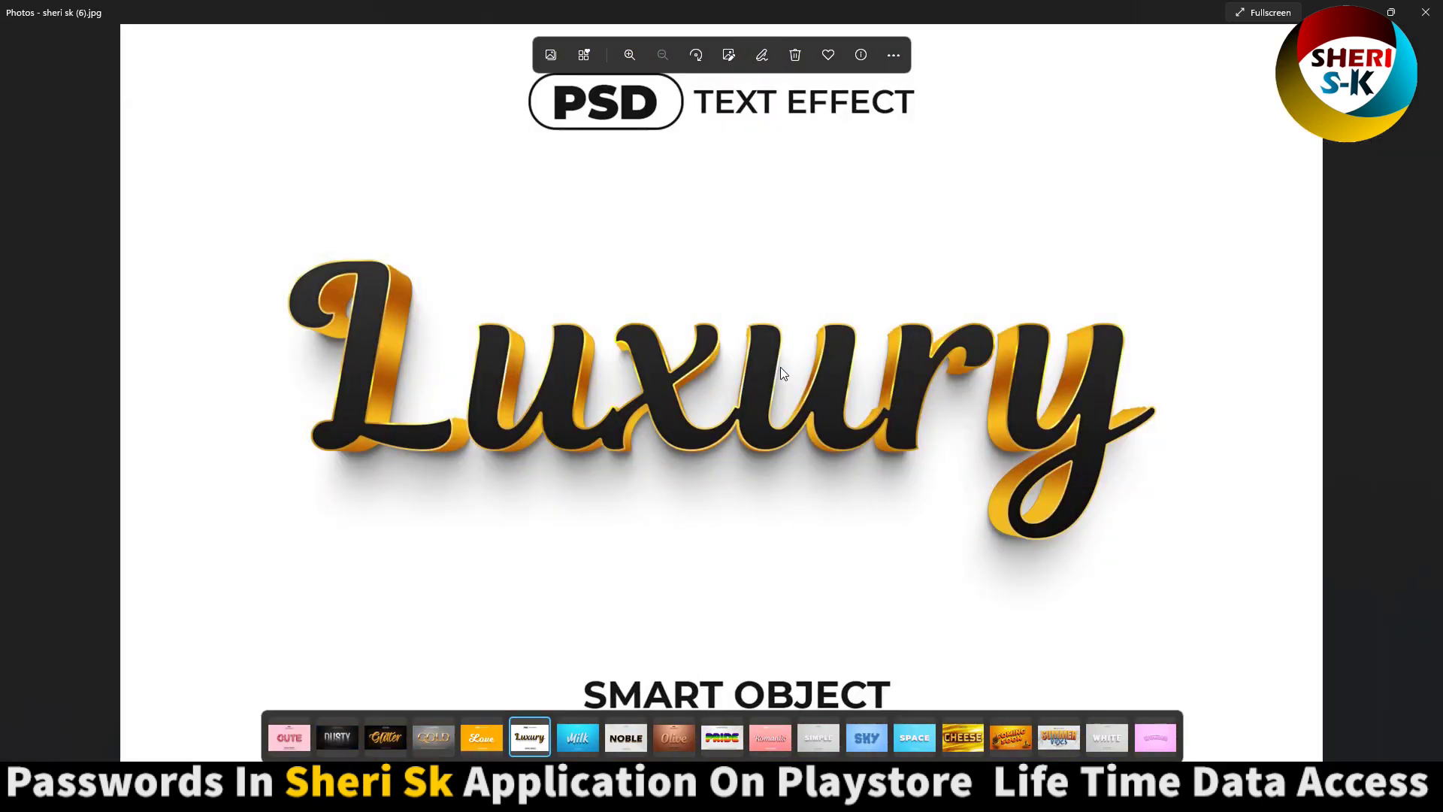
key("Right")
key("Right")
key("Right")
key("Right")
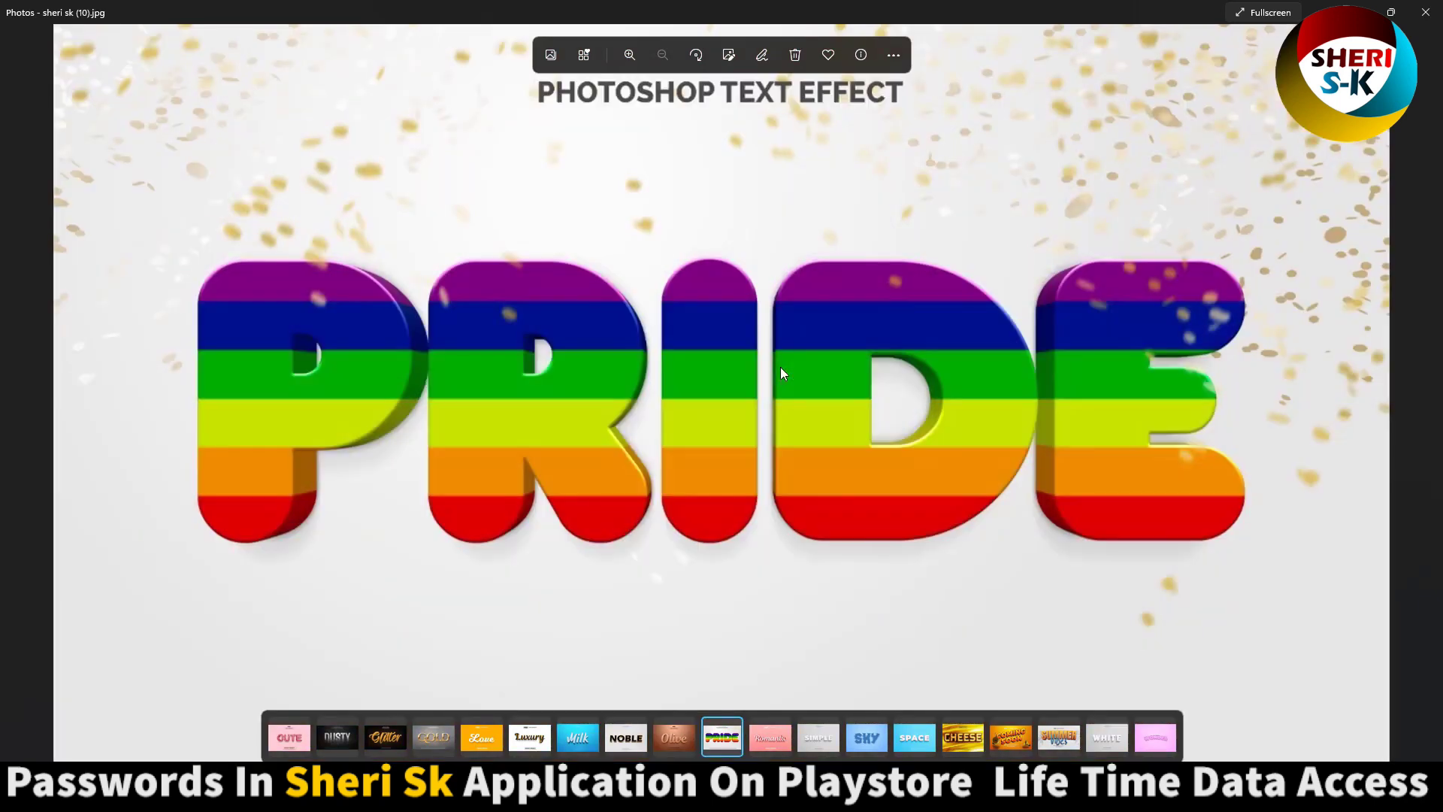
key("Right")
key("Right")
key("Right")
key("Right")
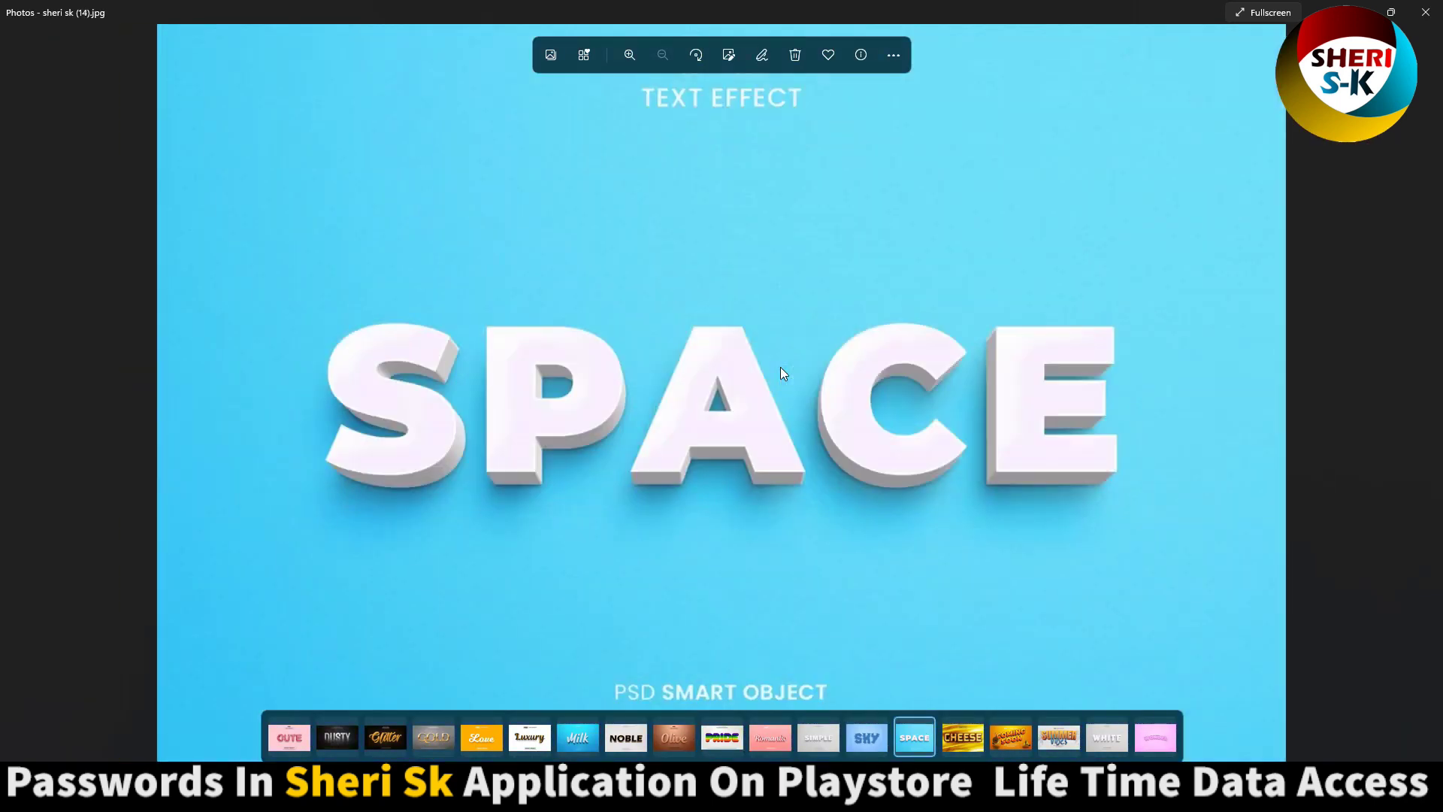
key("Right")
key("Right")
key("Right")
key("Right")
key("Left")
key("Right")
key("Right")
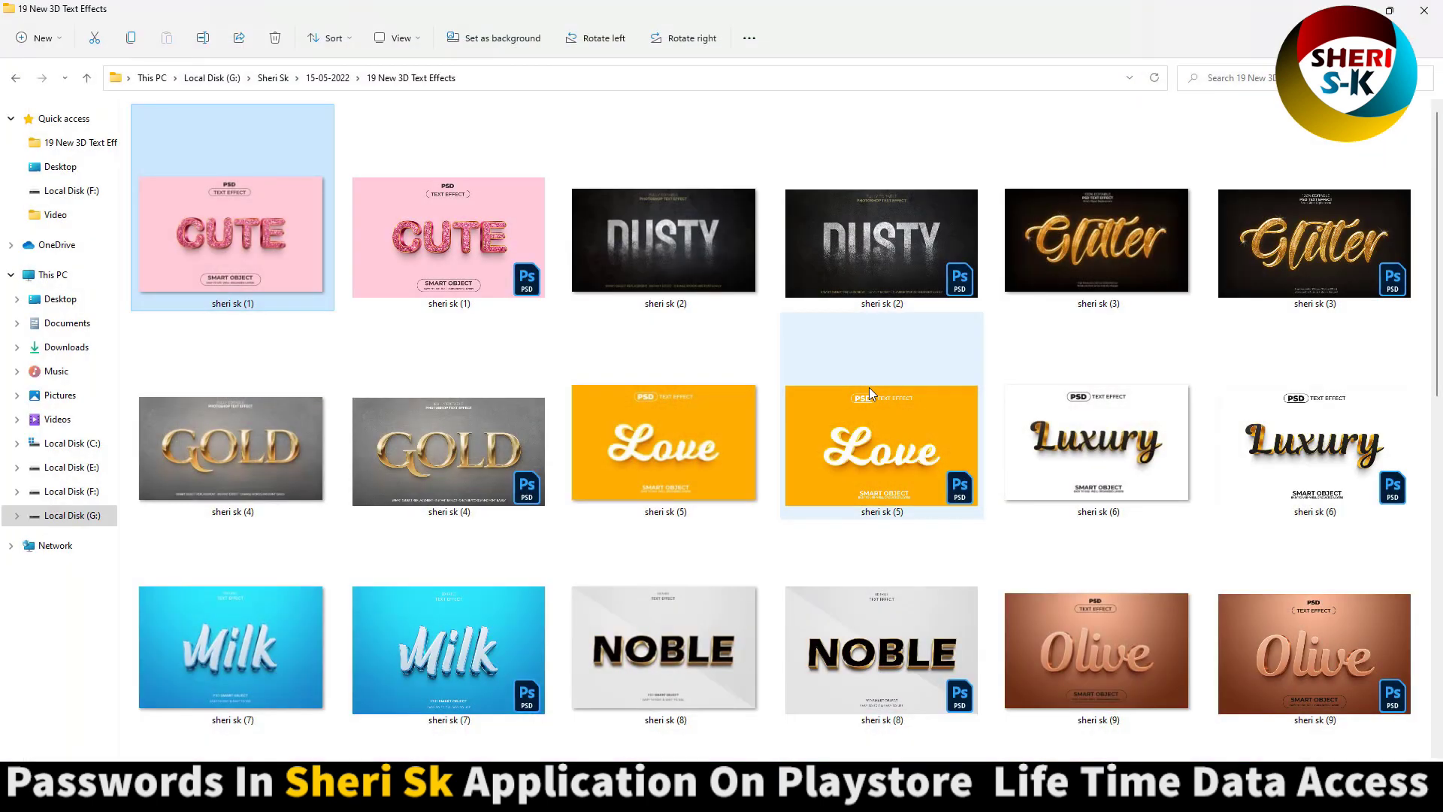
Step: Open the Milk PSD mockup, sheri sk (7).psd, in Photoshop
scroll(869, 387, "down", 4)
scroll(836, 444, "up", 4)
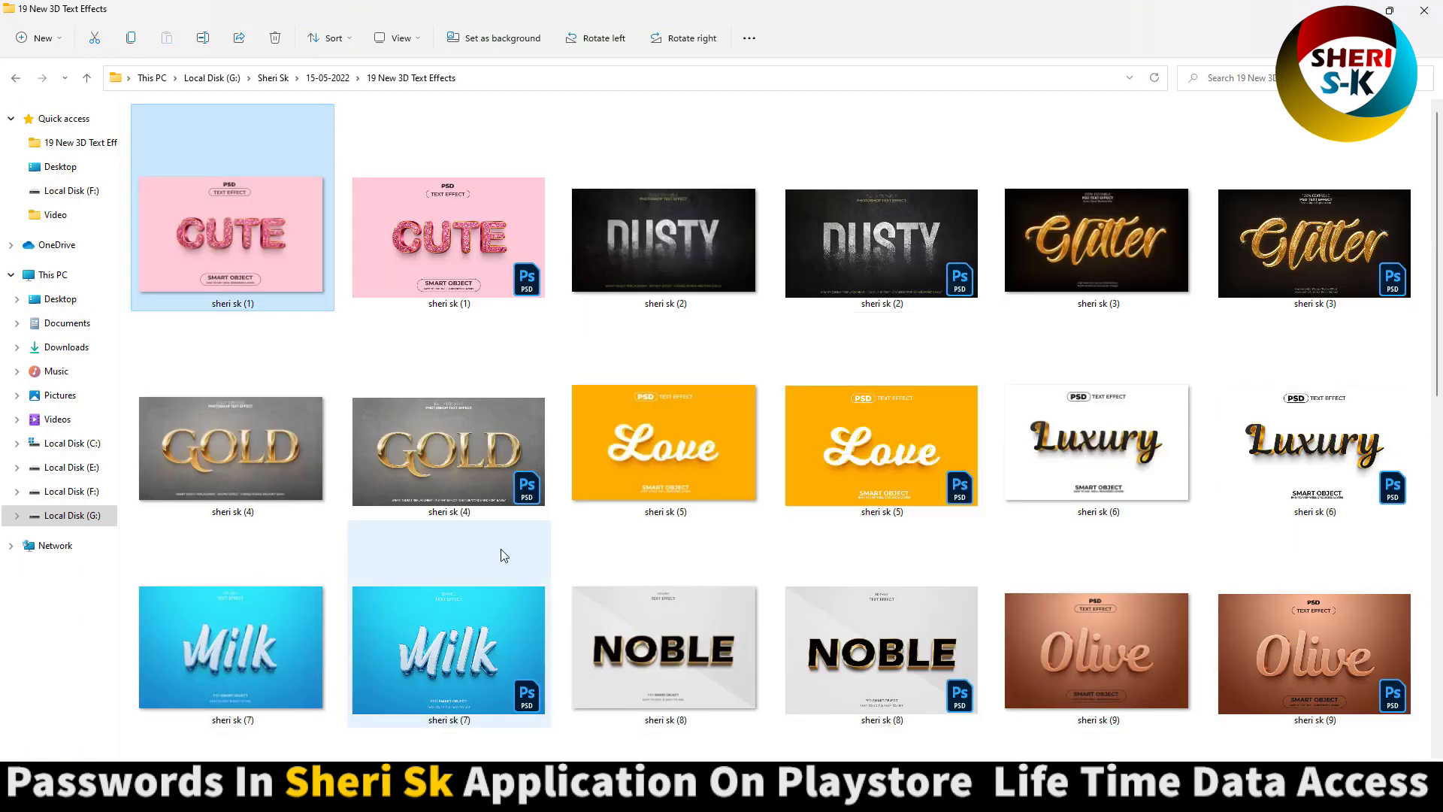
scroll(499, 554, "down", 3)
double_click(438, 364)
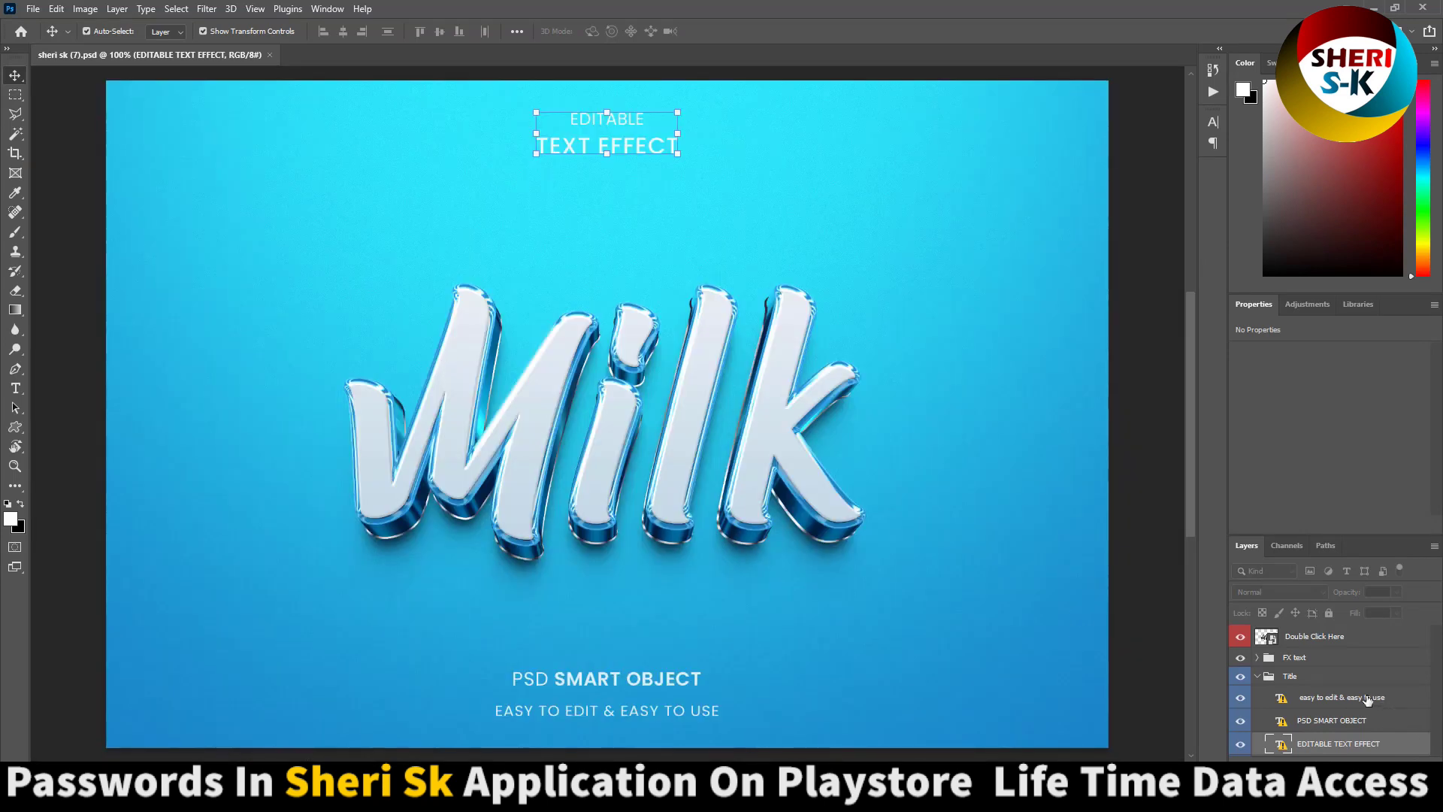
Step: Expand the BG group and open the Color Fill 2 smart object in its own tab
scroll(1332, 686, "down", 1)
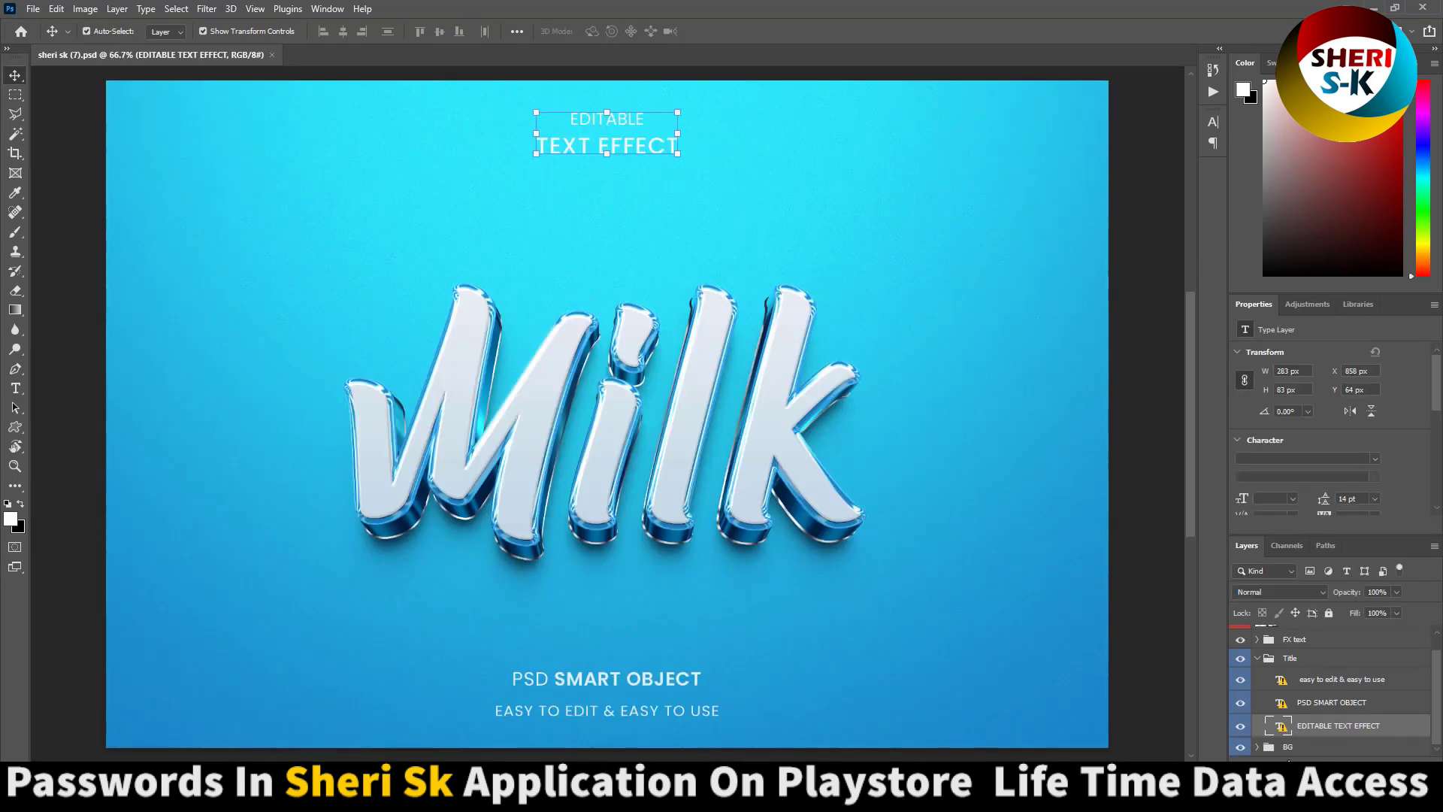
left_click(1287, 748)
left_click(1256, 747)
scroll(1271, 737, "down", 3)
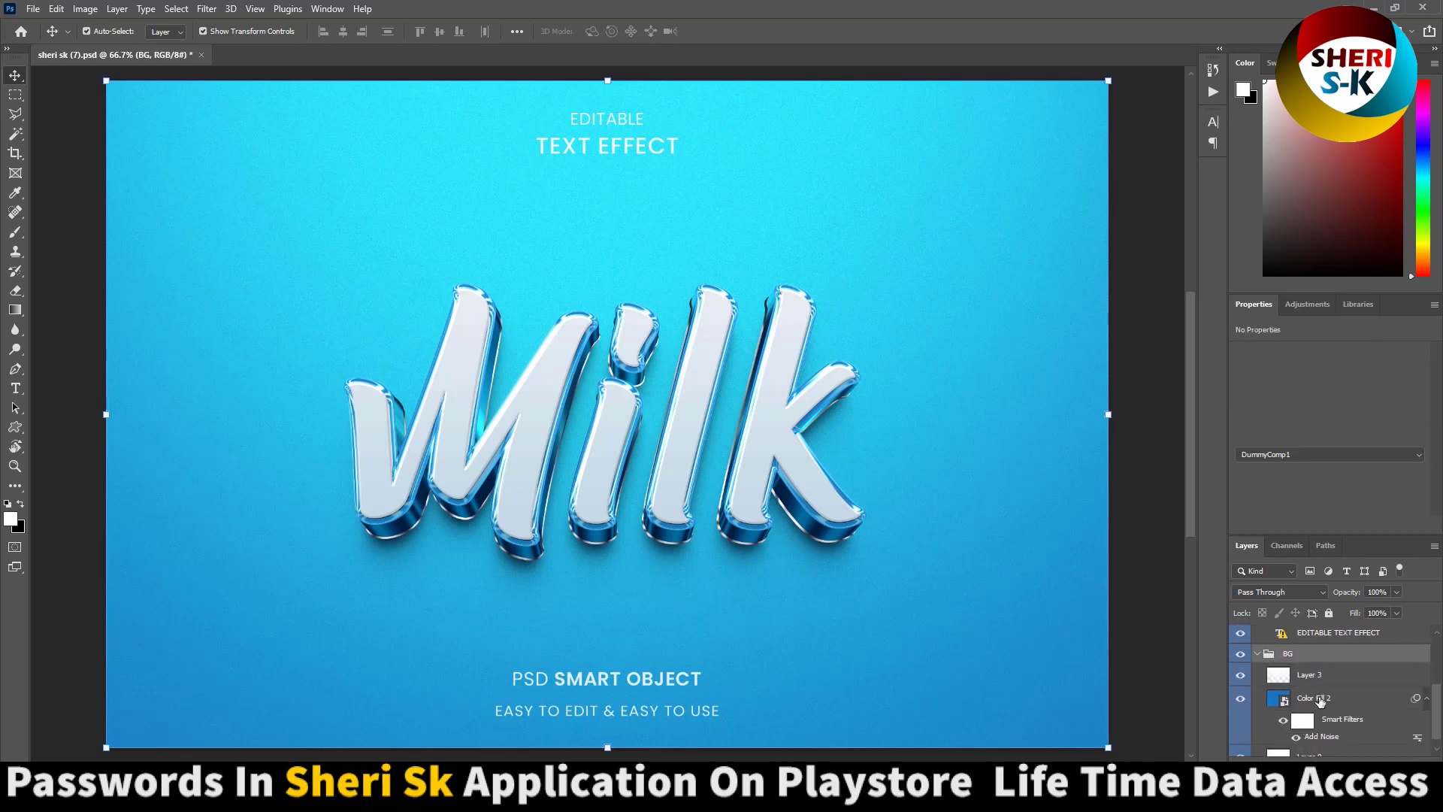
left_click(1319, 699)
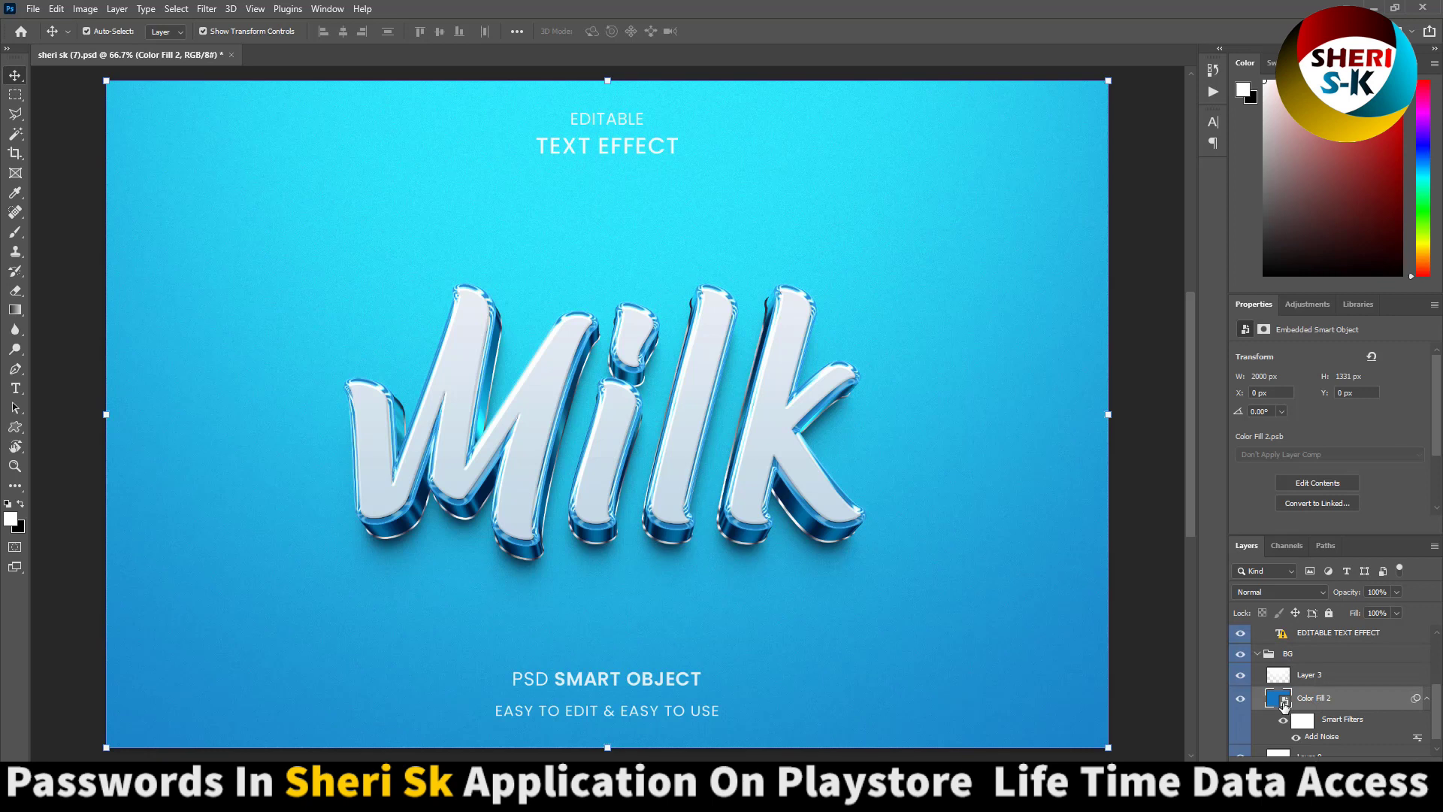
double_click(1283, 701)
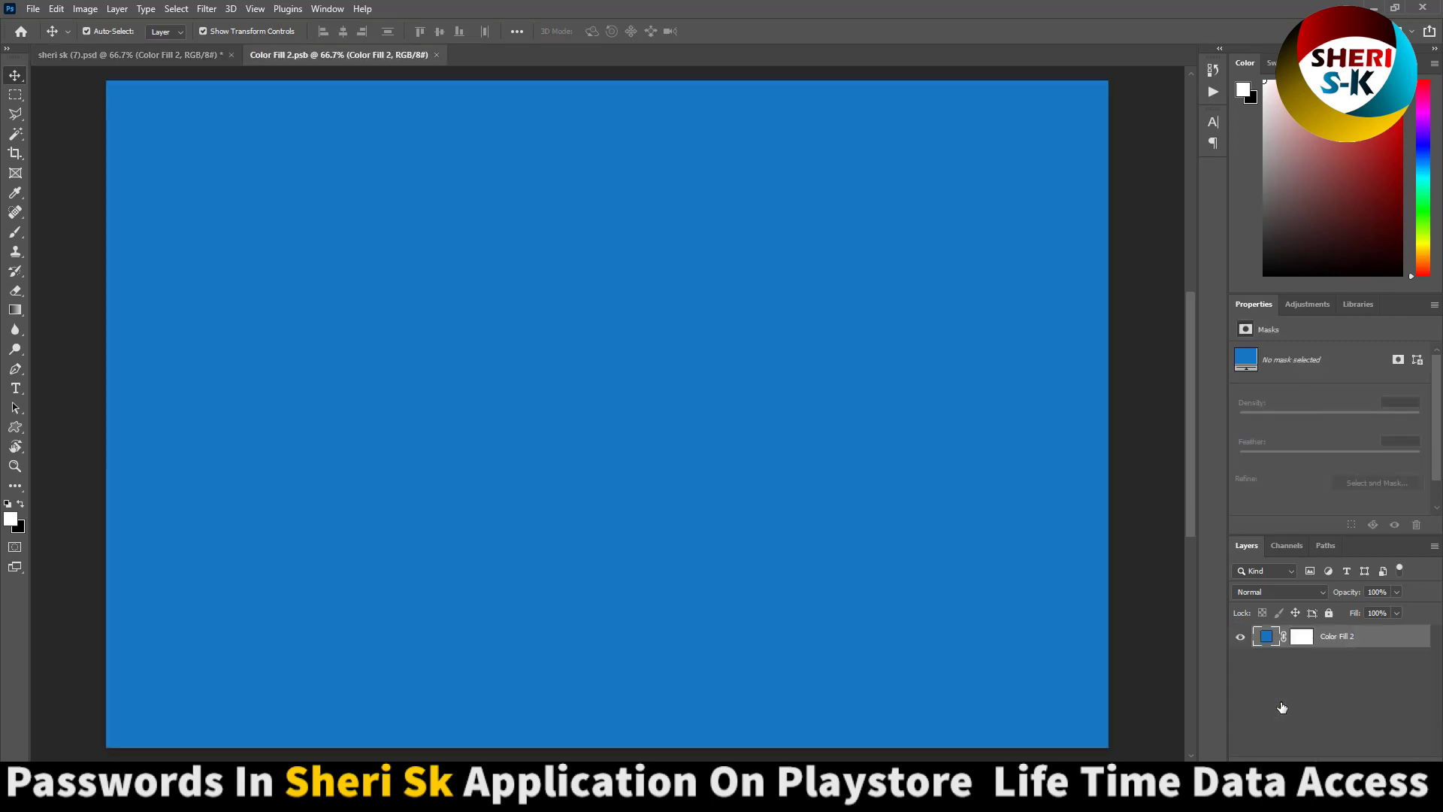
Step: Recolour the fill from blue to magenta #c117a3, then save and close the smart object
double_click(1268, 640)
left_click_drag(1253, 547, 1252, 502)
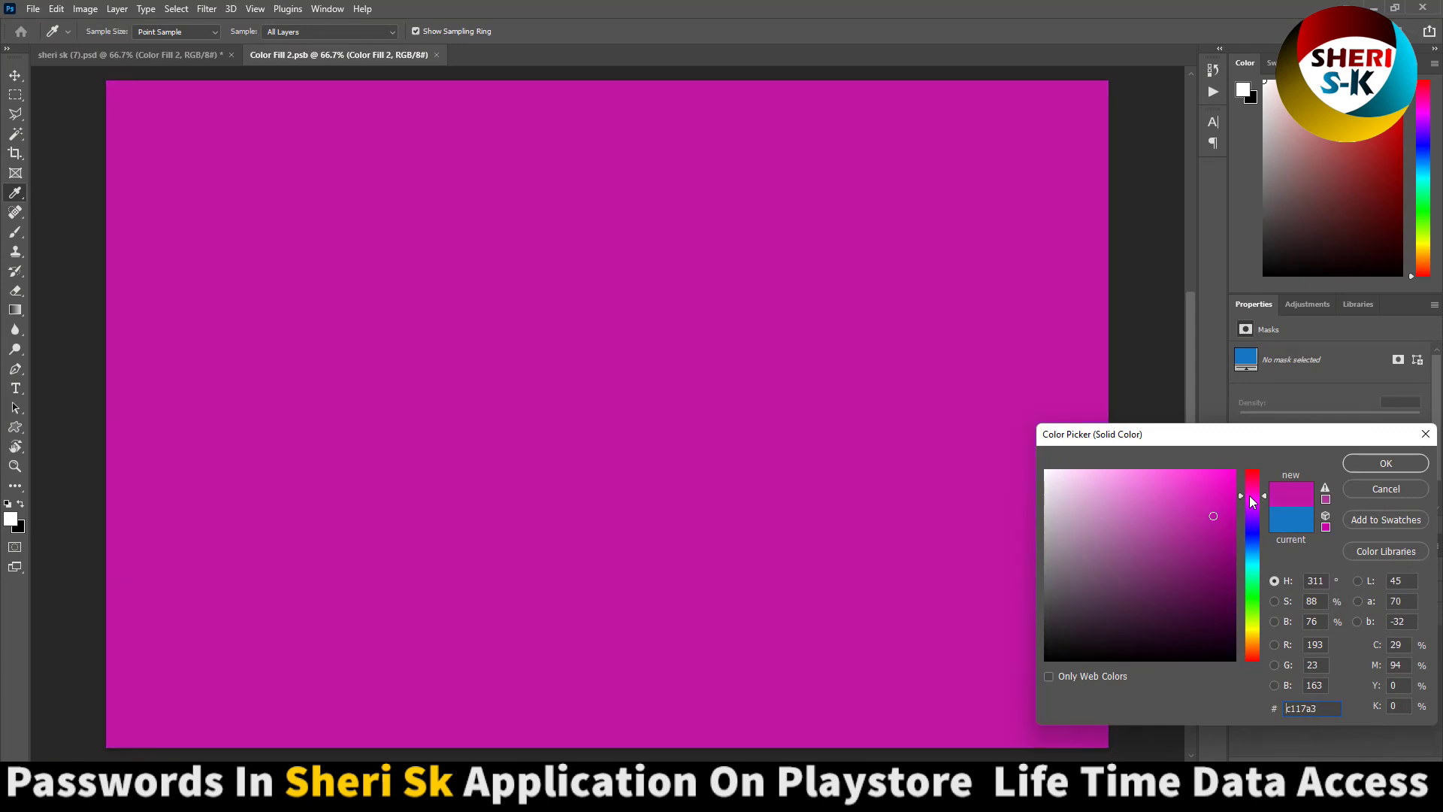
left_click(1385, 464)
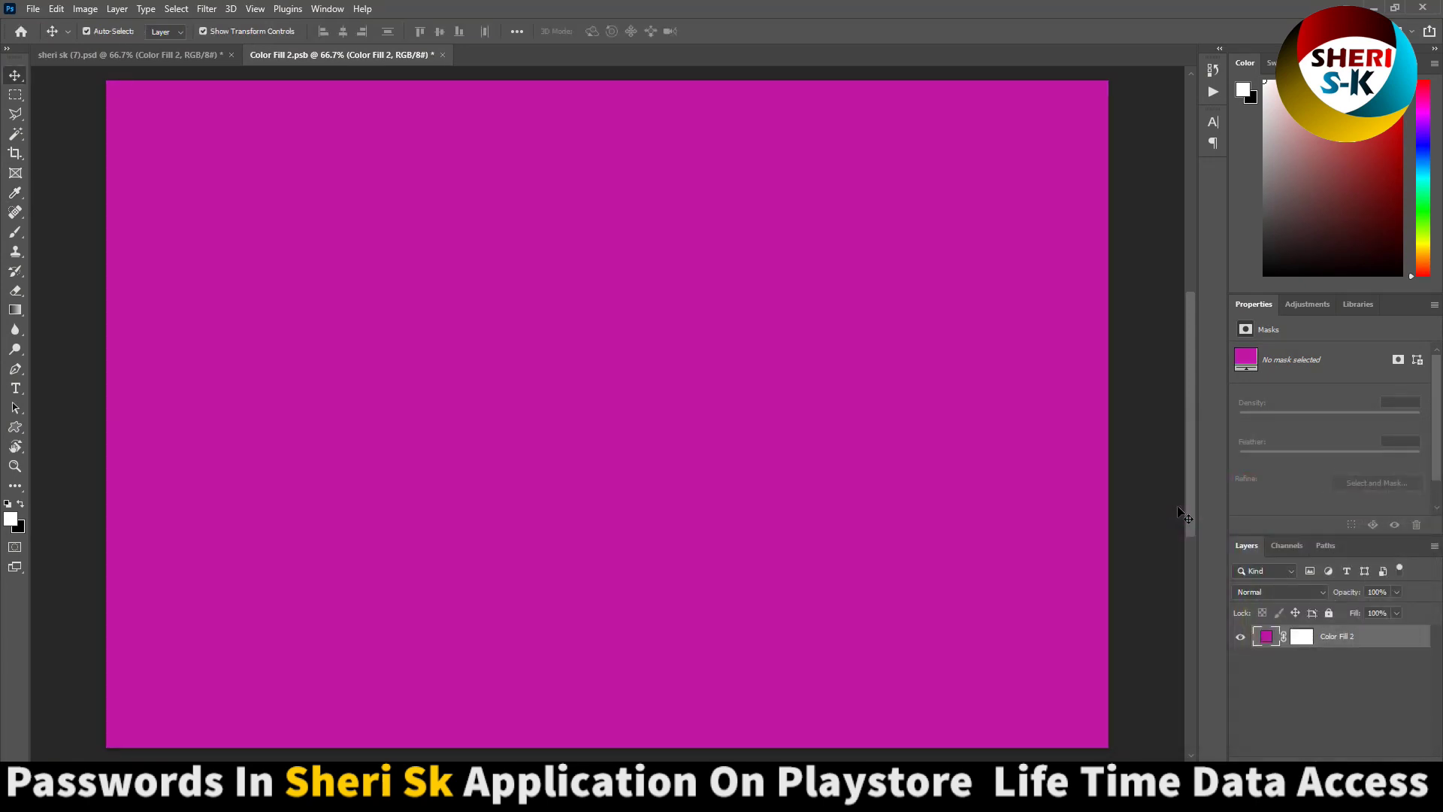
key("ctrl+s")
key("ctrl+w")
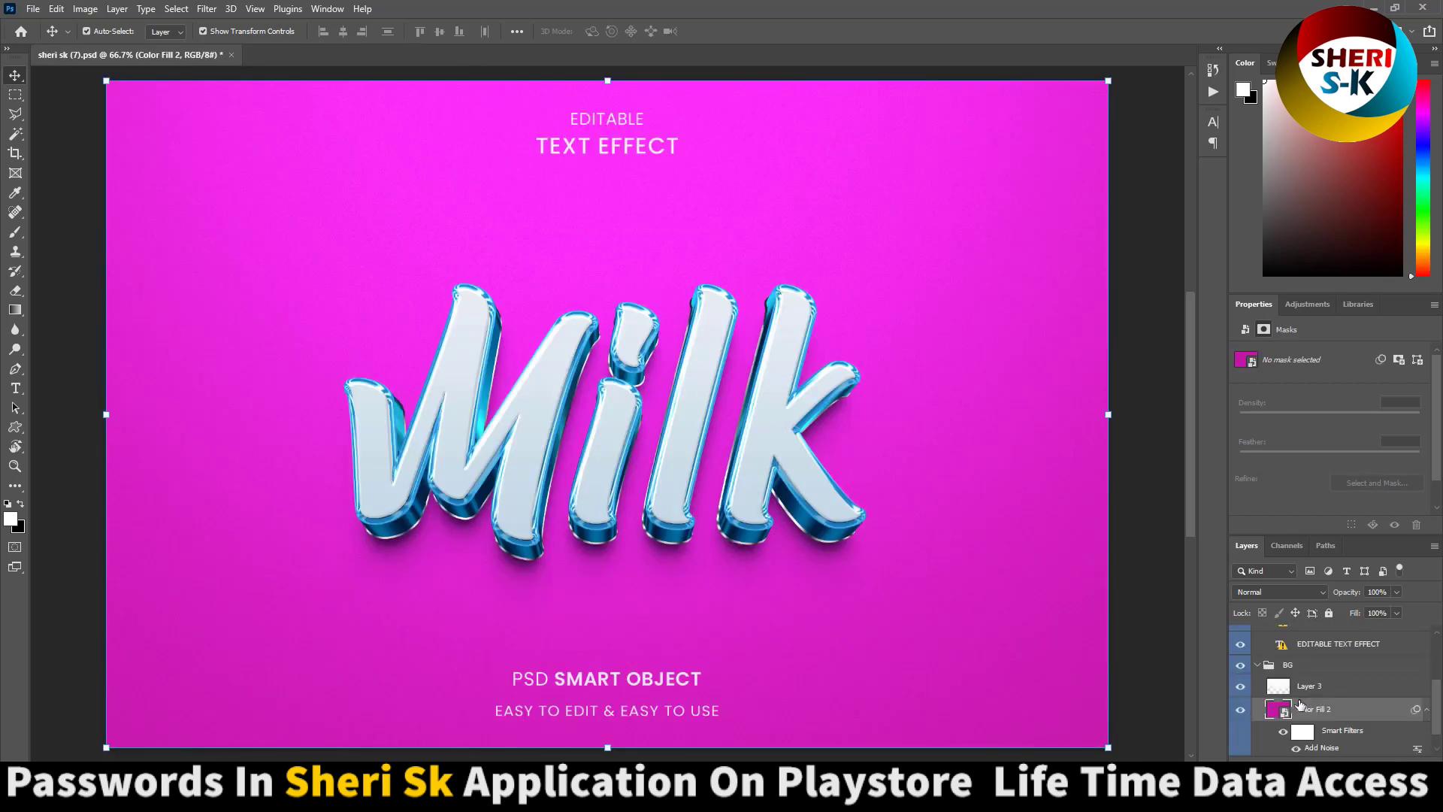
scroll(1308, 699, "up", 5)
Step: Open the Double Click Here text smart object and replace its missing font for editing
left_click(1279, 645)
double_click(1280, 646)
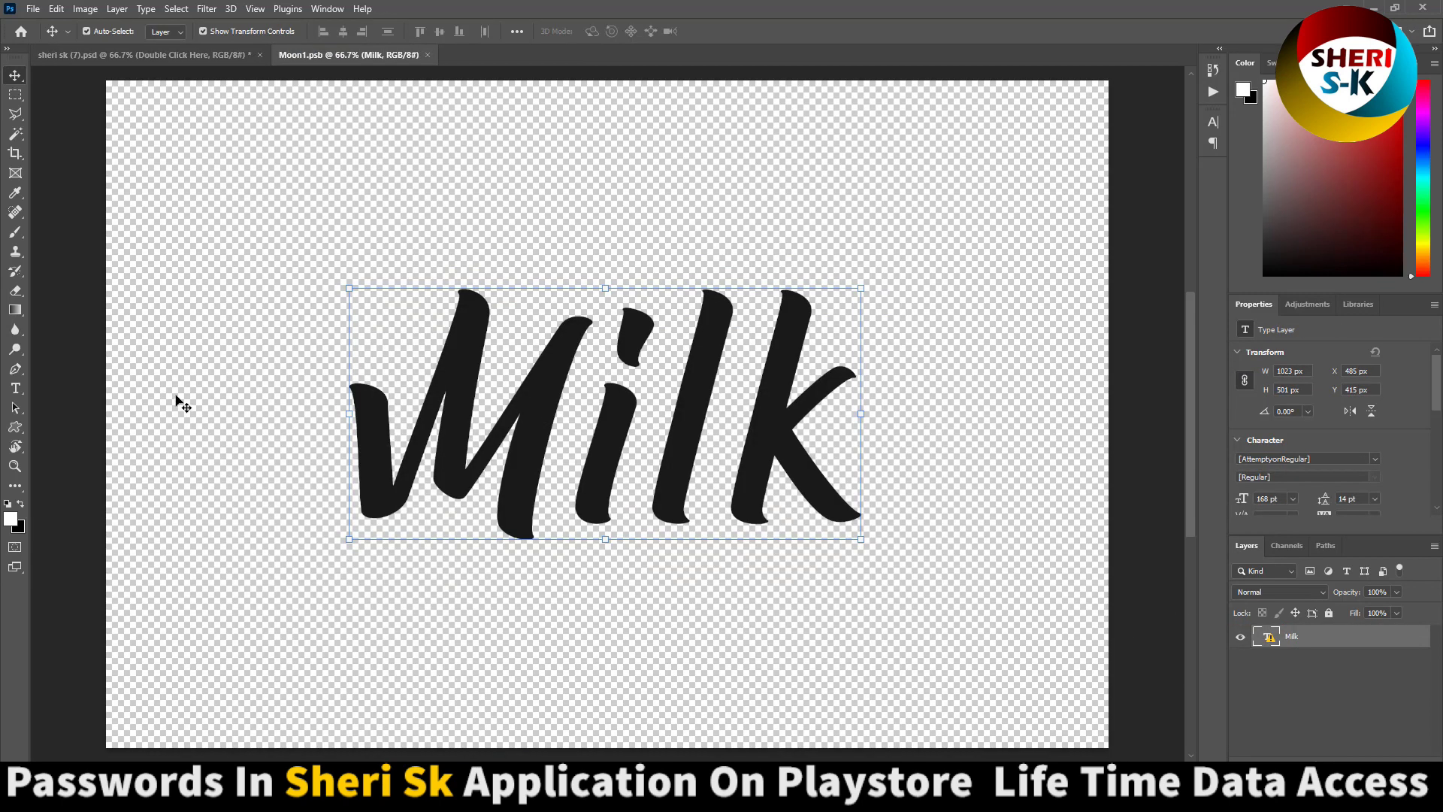
left_click(15, 388)
left_click(587, 398)
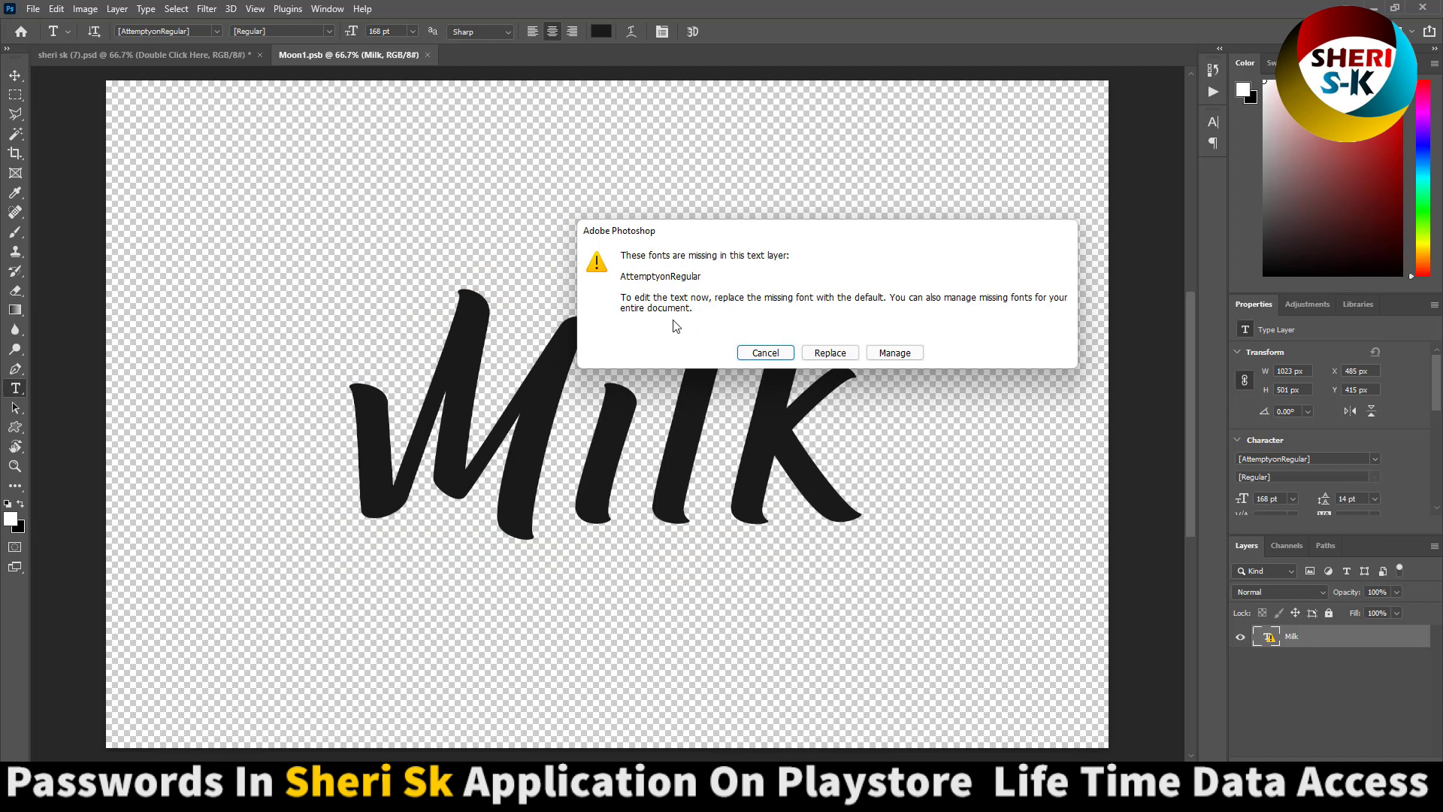
left_click(827, 357)
Step: Replace the word Milk with 'Sheri' set in Gabriola, and save the smart object
left_click_drag(866, 430, 260, 400)
key("ctrl+a")
type("Sheri")
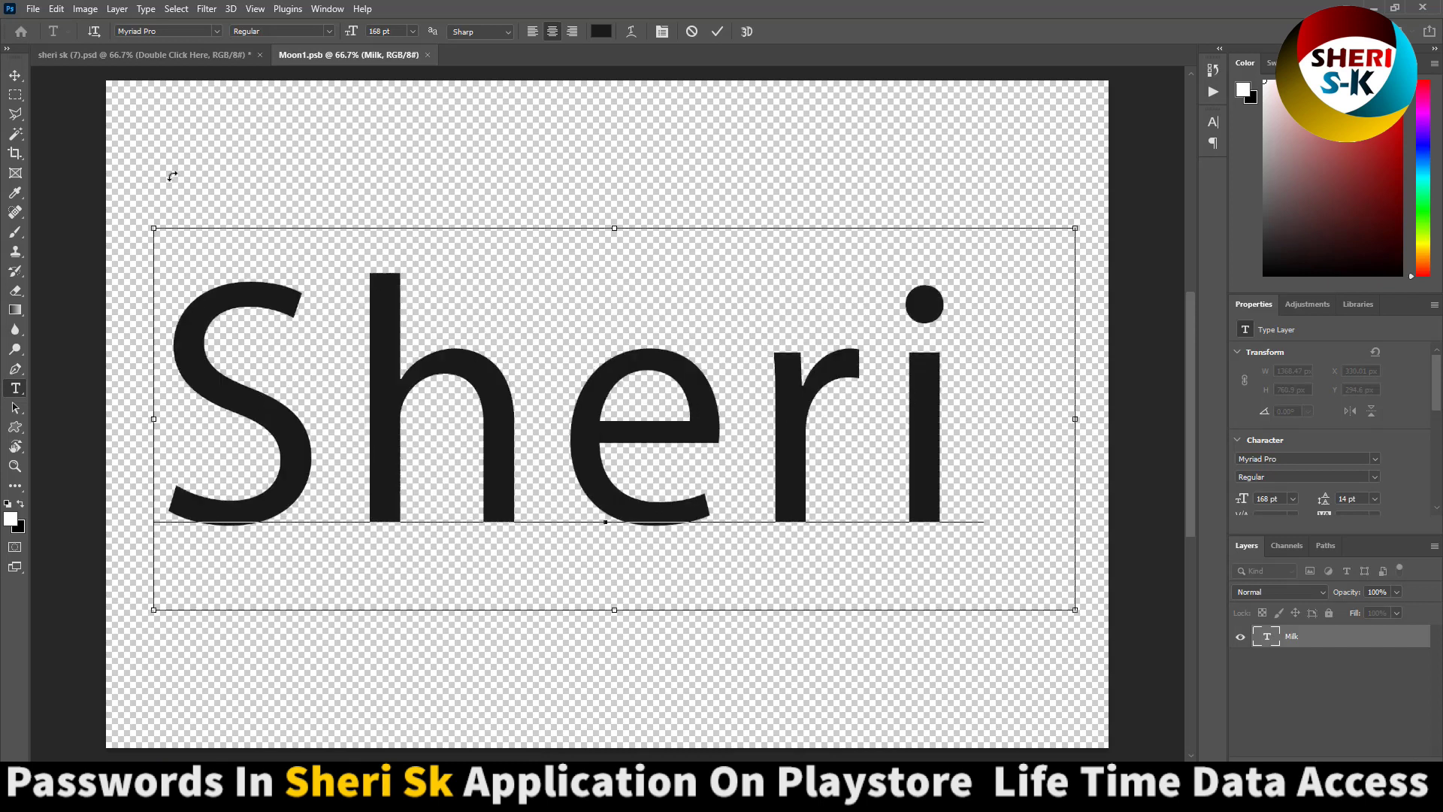
key("ctrl+a")
left_click(216, 30)
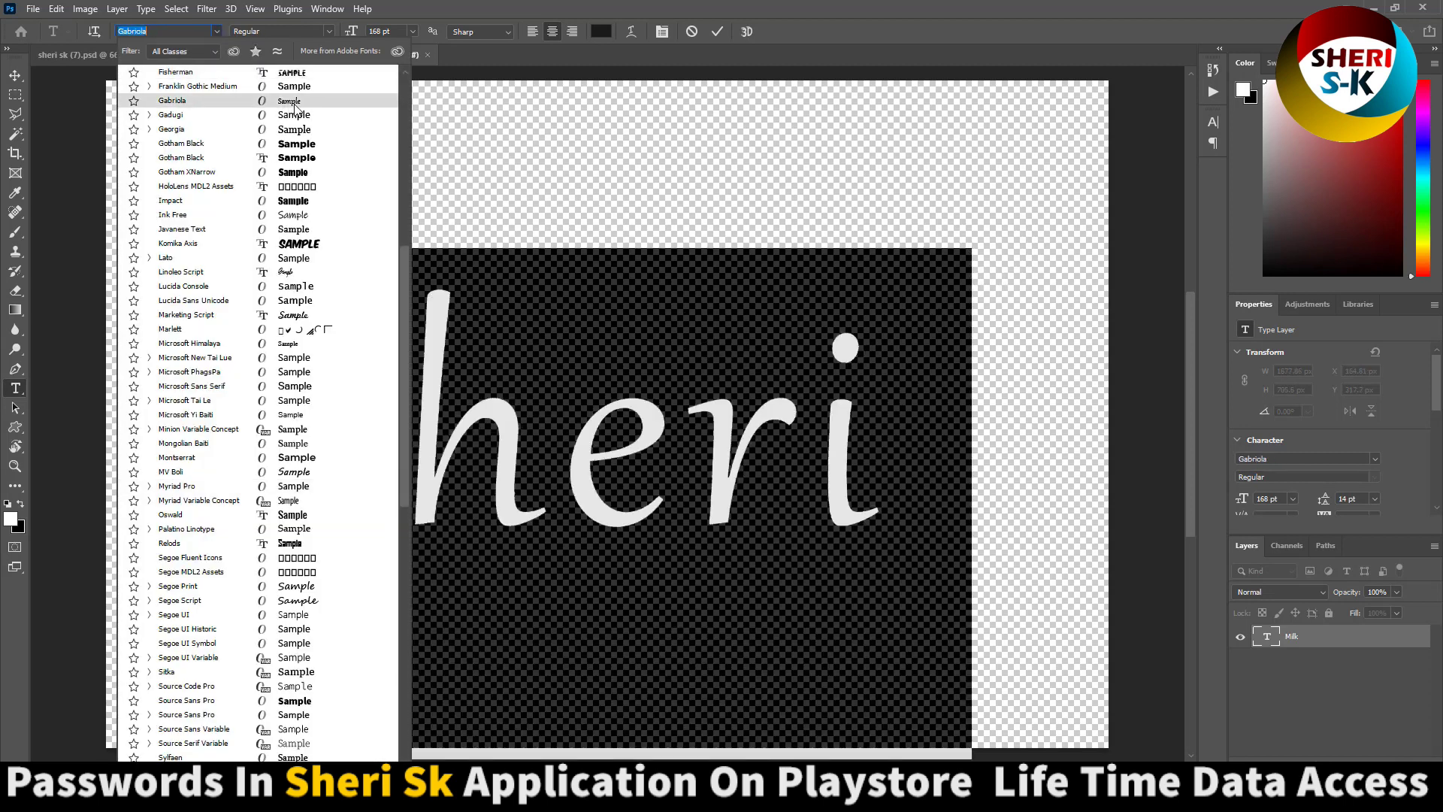
left_click(294, 103)
left_click(15, 94)
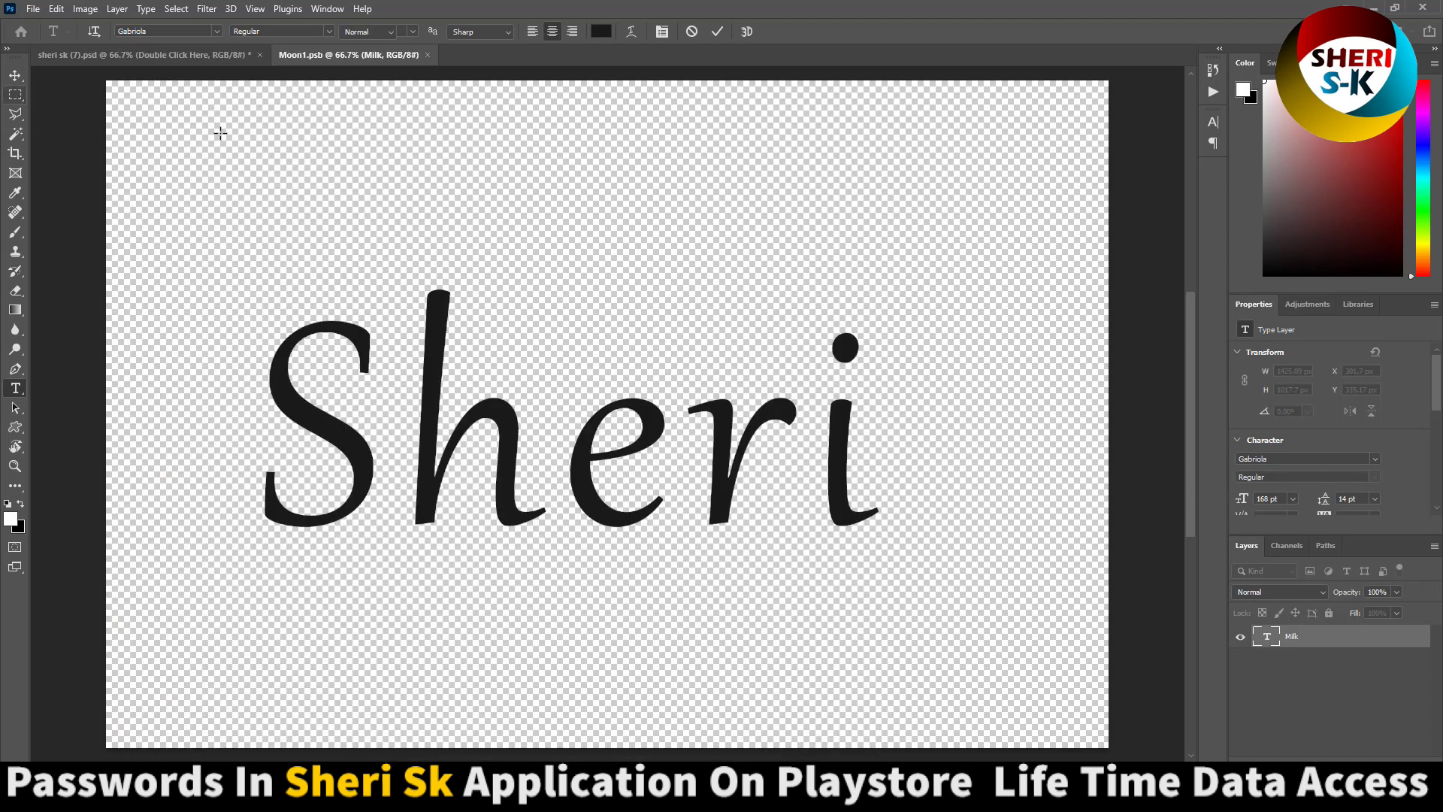
key("ctrl+s")
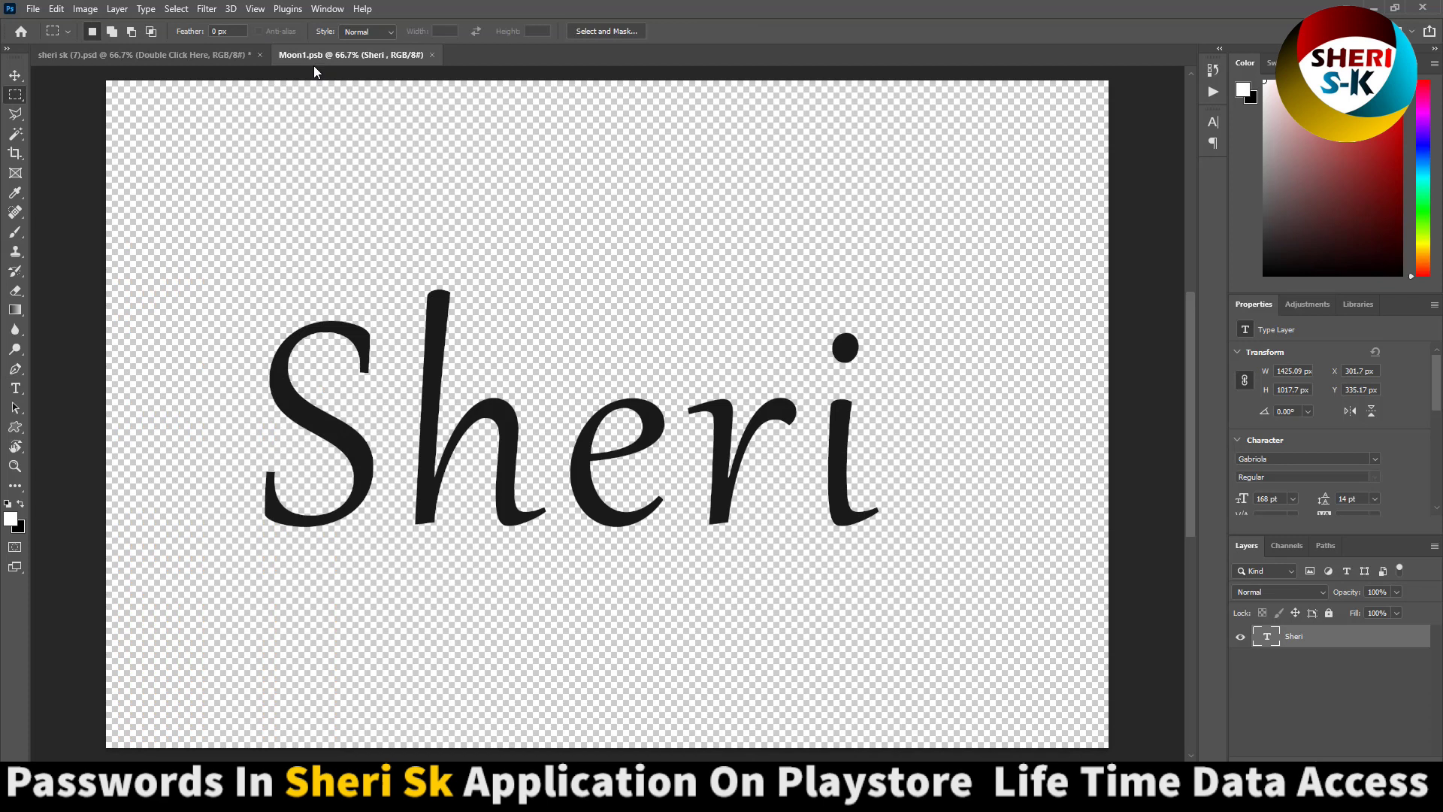
Step: Back in the mockup, select the EDITABLE TEXT EFFECT and PSD SMART OBJECT text layers
left_click(227, 52)
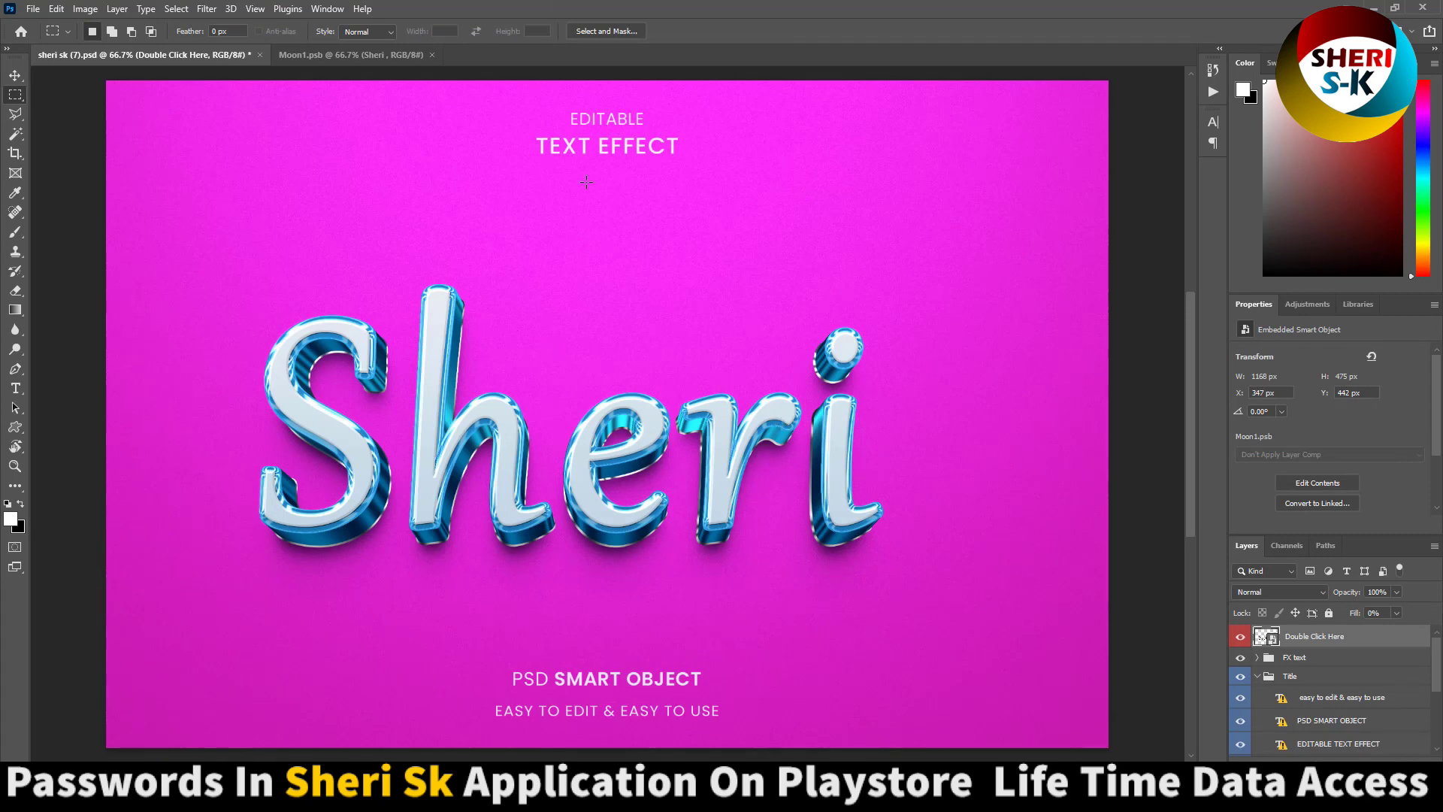
left_click(15, 75)
left_click(575, 146)
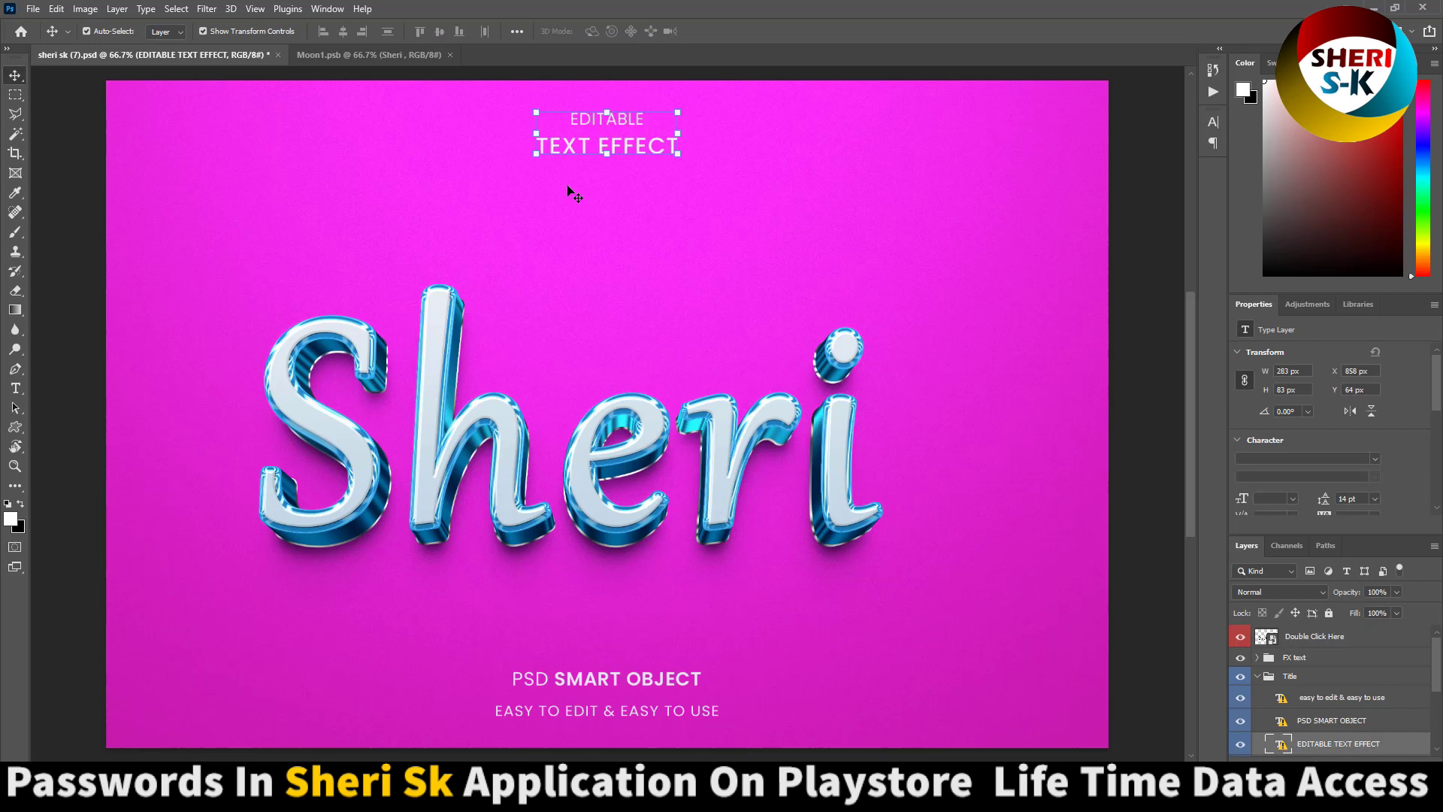
left_click(601, 679)
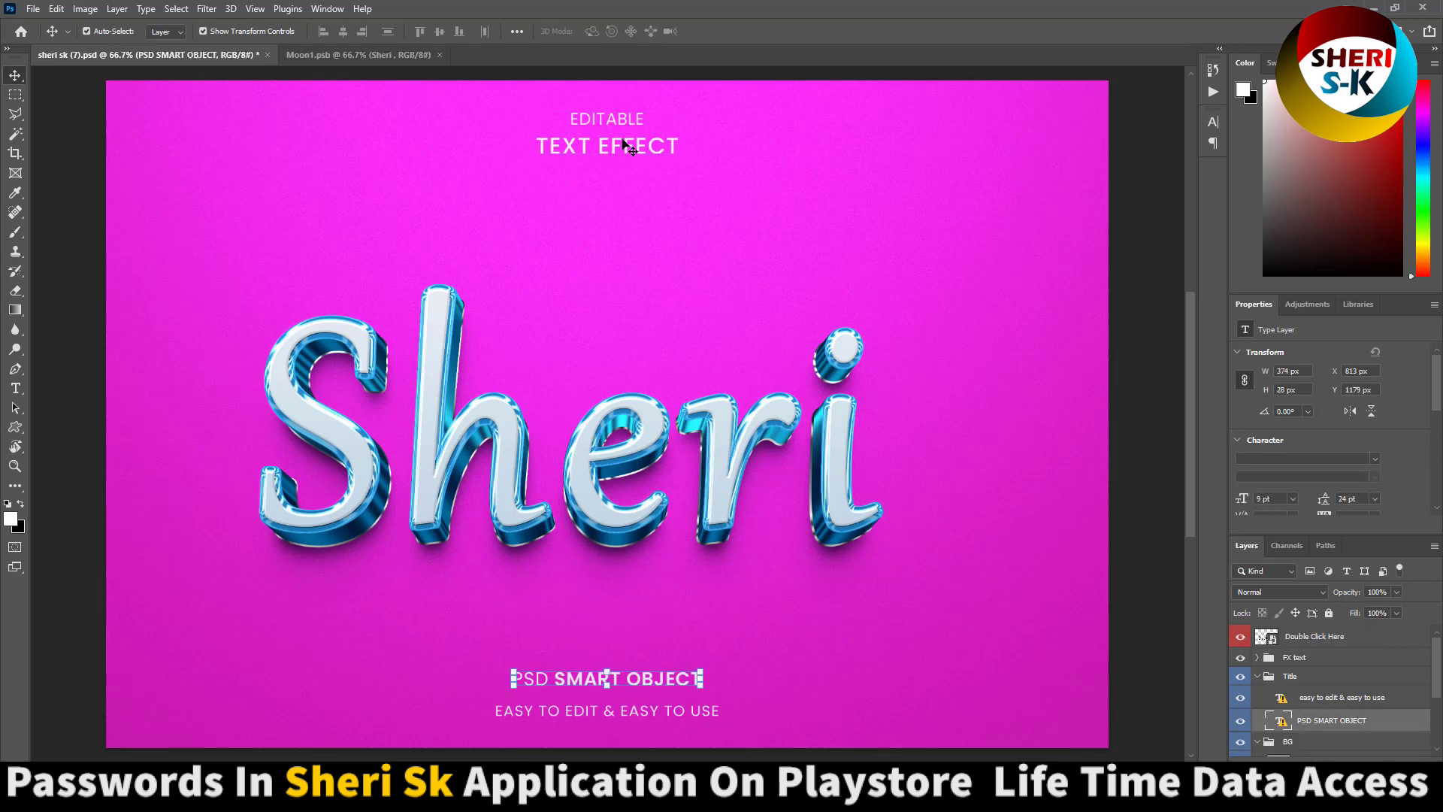
Step: Close Moon1.psb and the Milk mockup without saving, then open sheri sk (11).psd
left_click(434, 54)
left_click(438, 55)
left_click(268, 55)
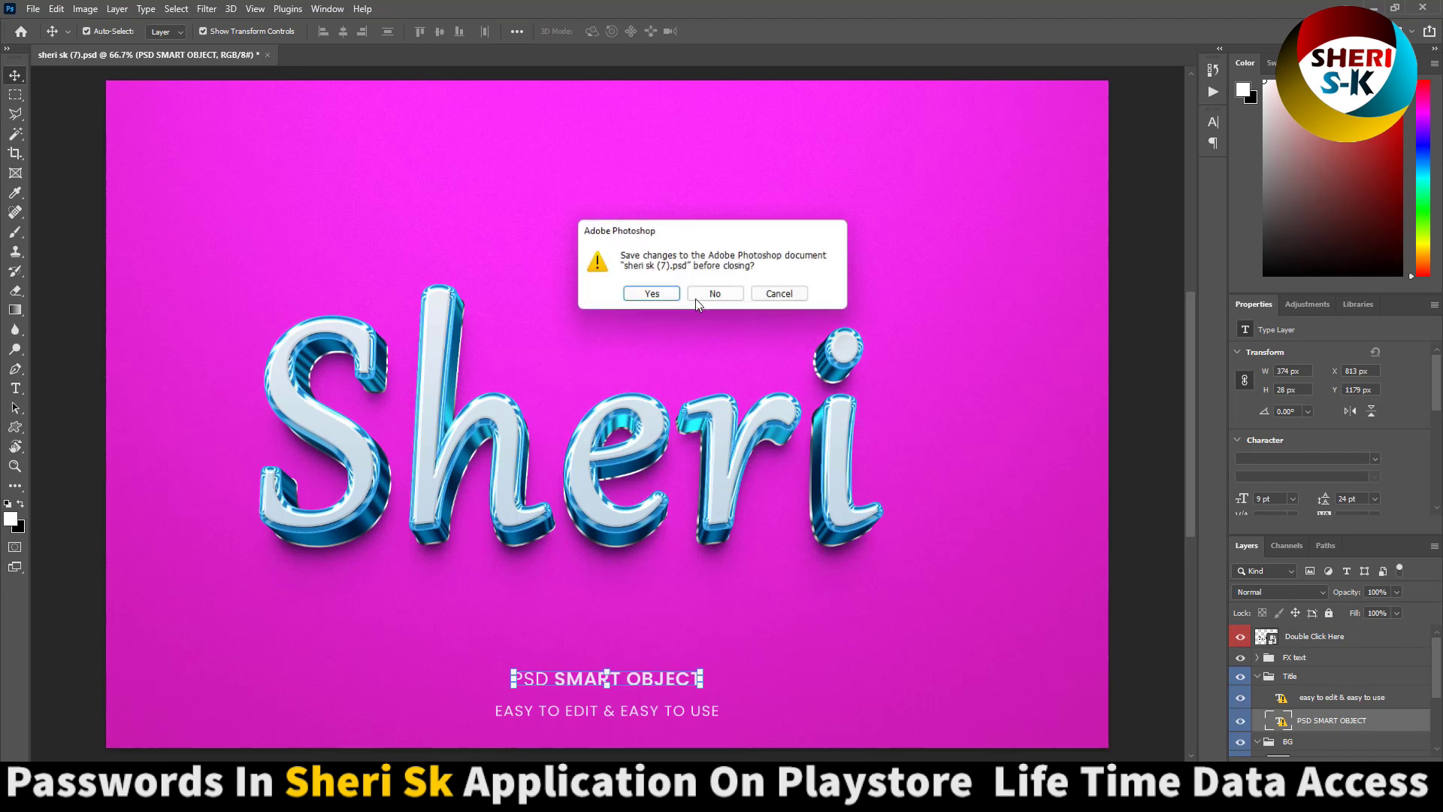
left_click(723, 296)
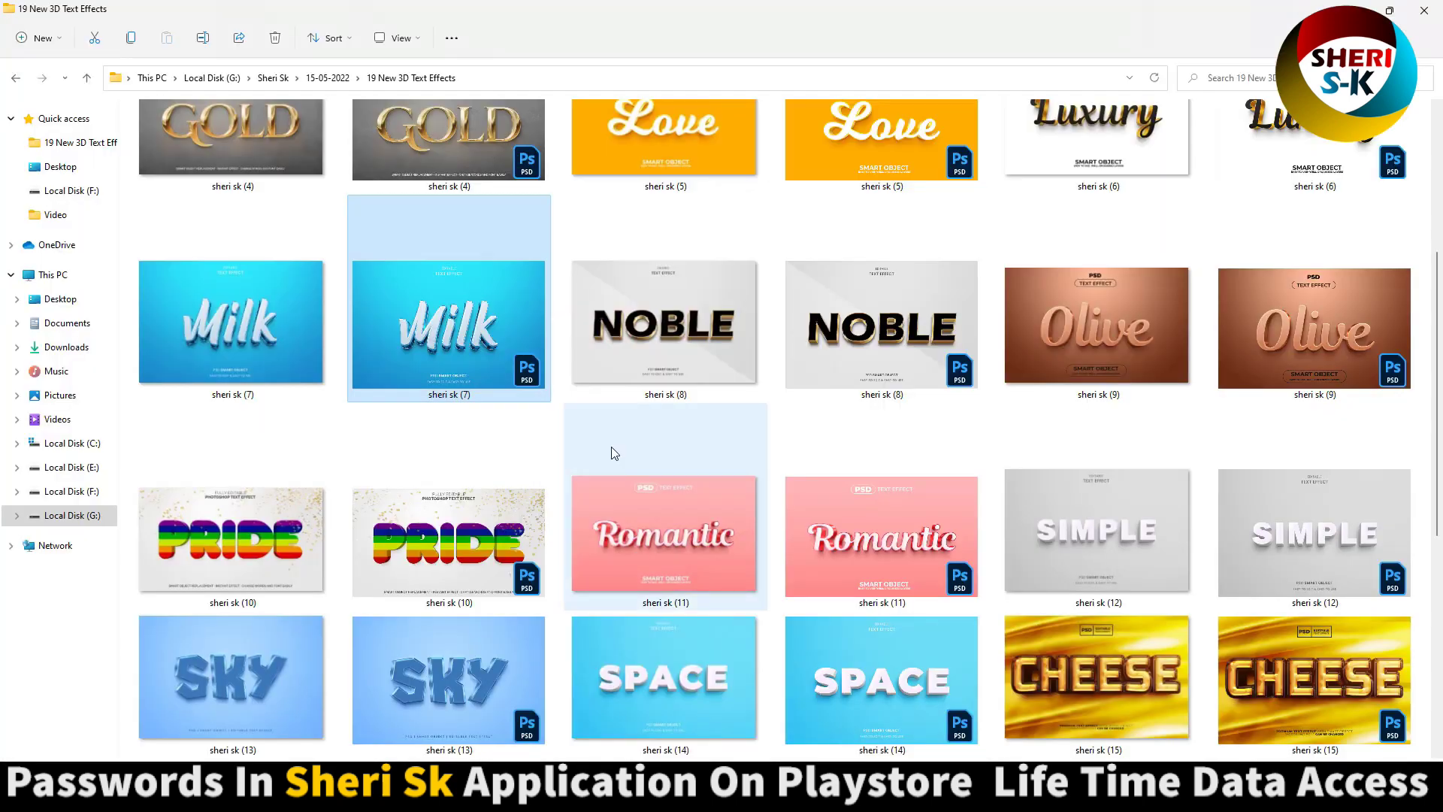
scroll(606, 439, "down", 5)
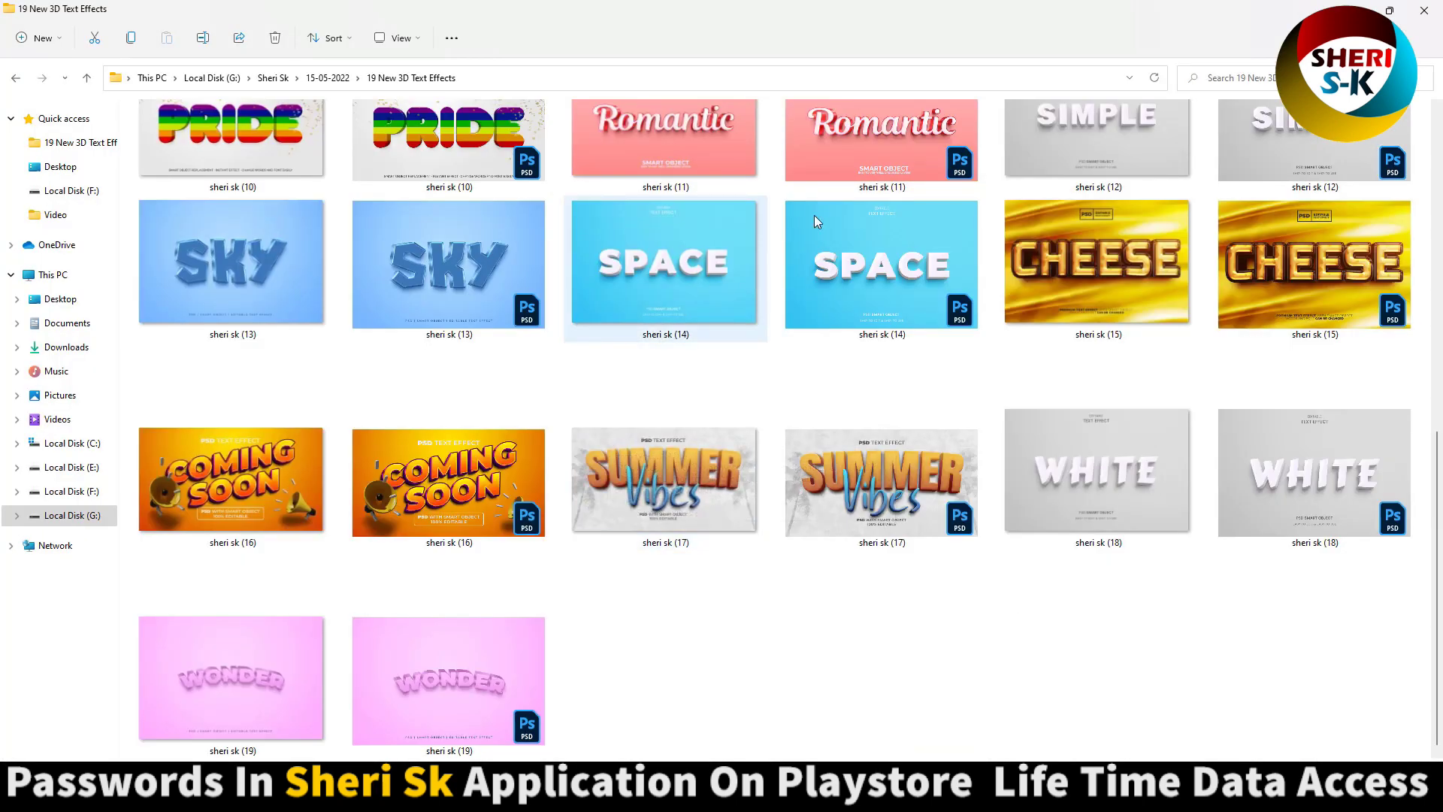
double_click(870, 181)
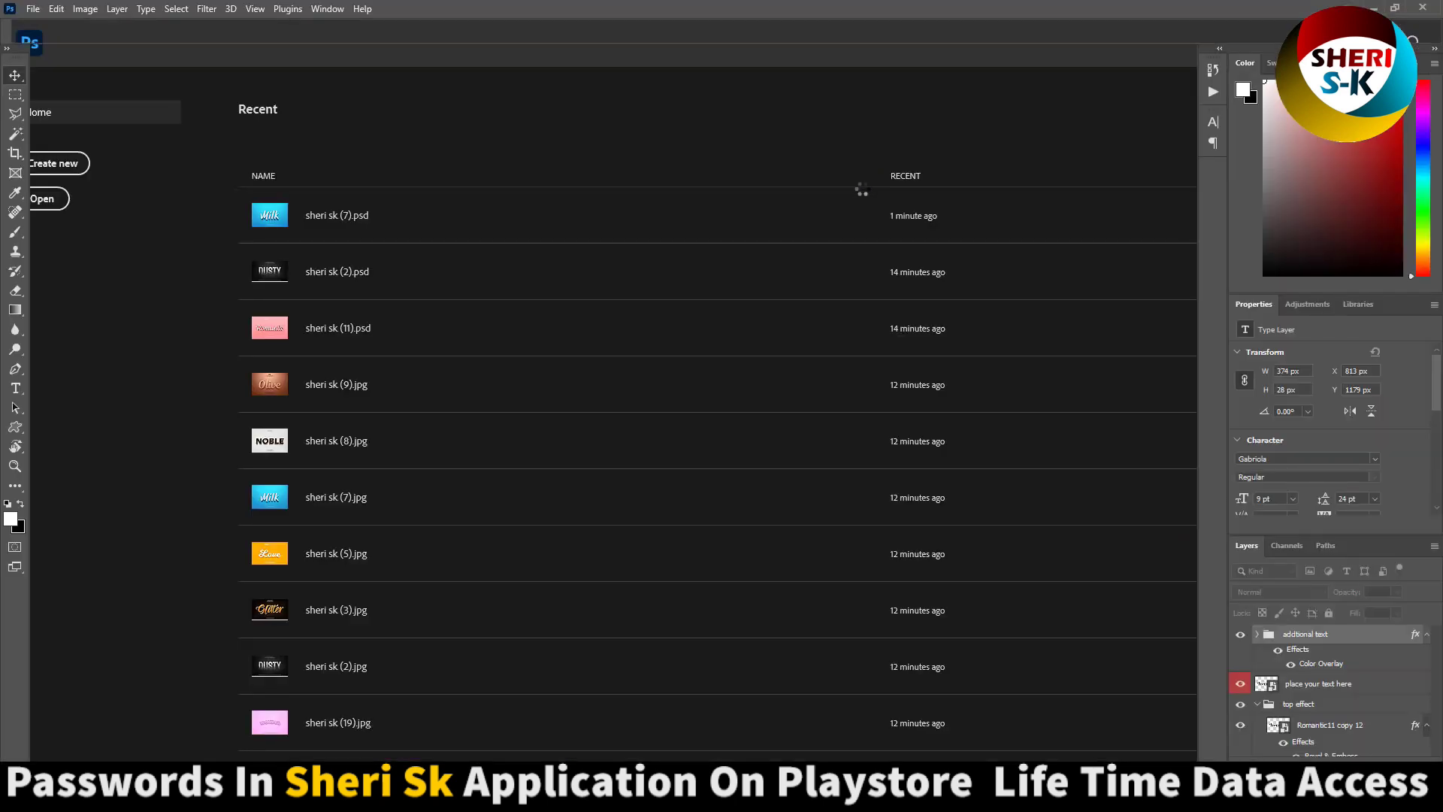
Step: Open Layer 0's Gradient Overlay settings and look through the gradient presets
scroll(1296, 699, "down", 10)
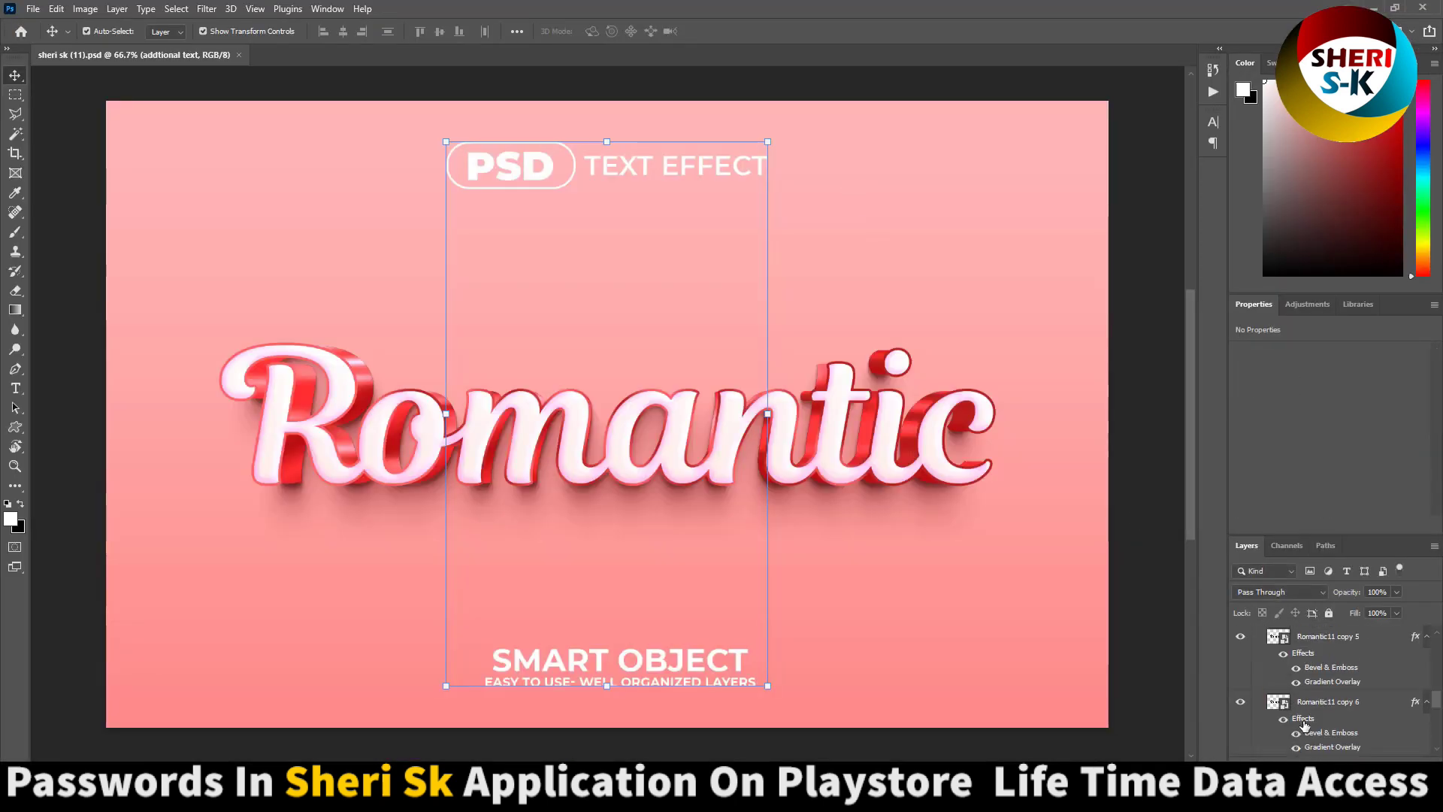
left_click(1301, 718)
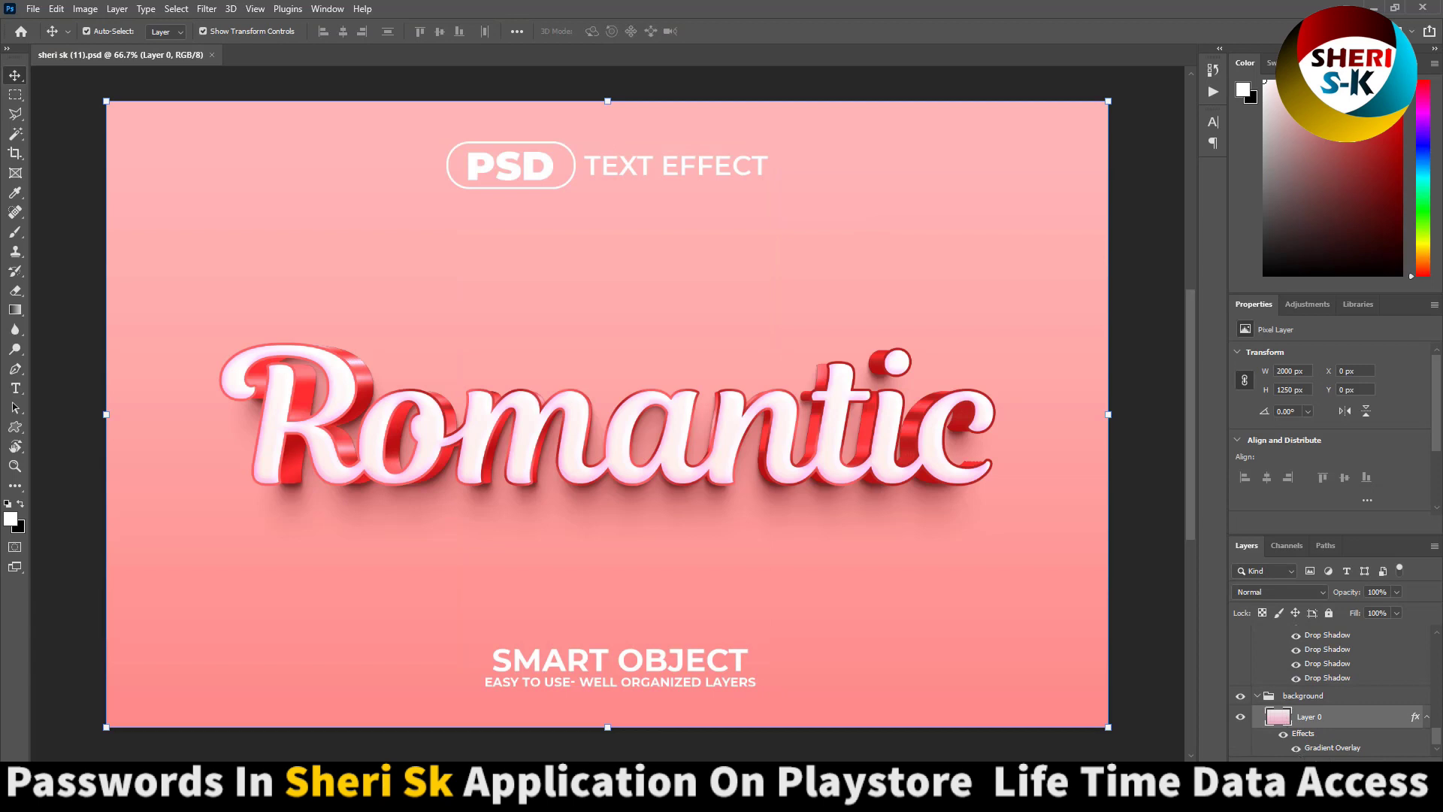
right_click(1320, 752)
left_click(1355, 716)
left_click(1134, 433)
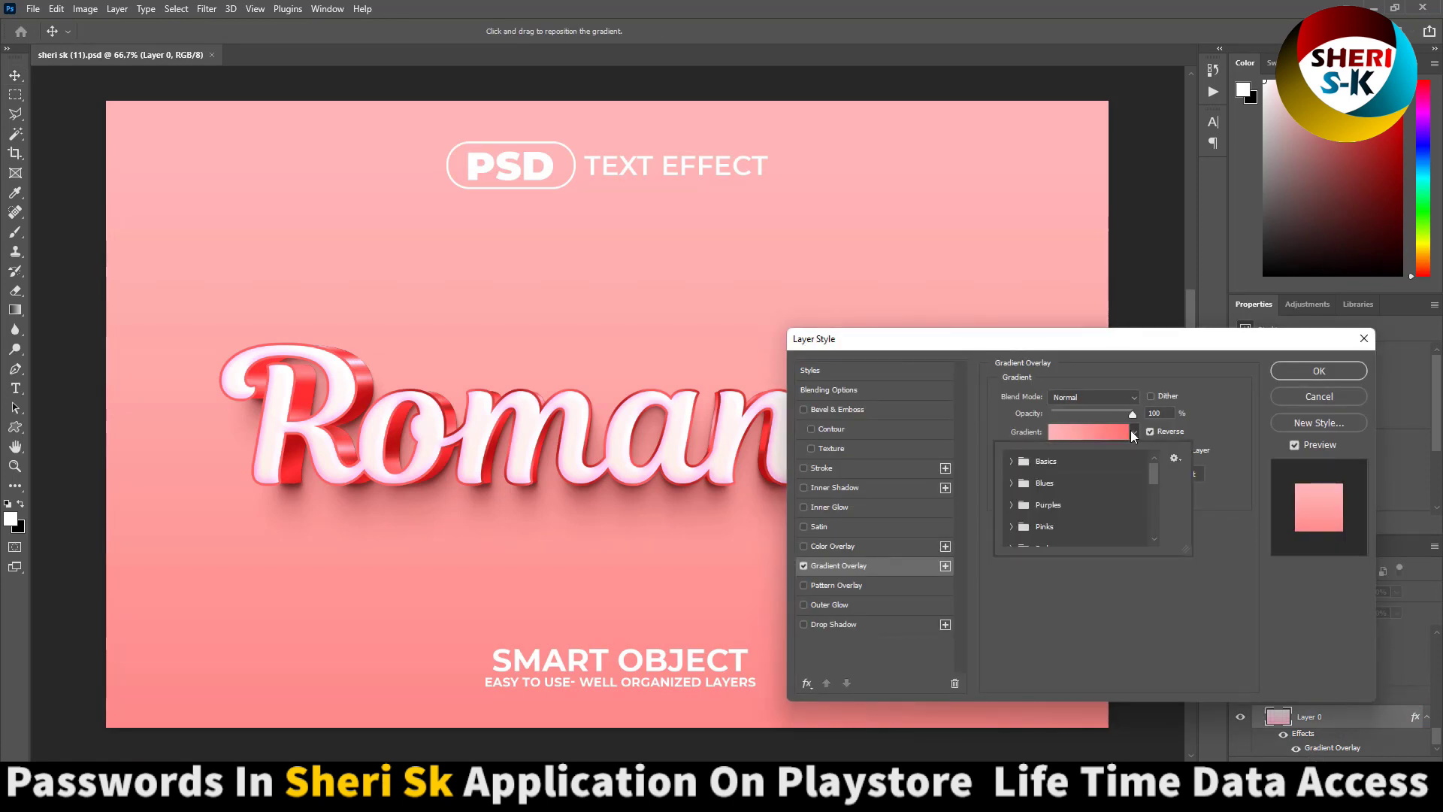
key("Escape")
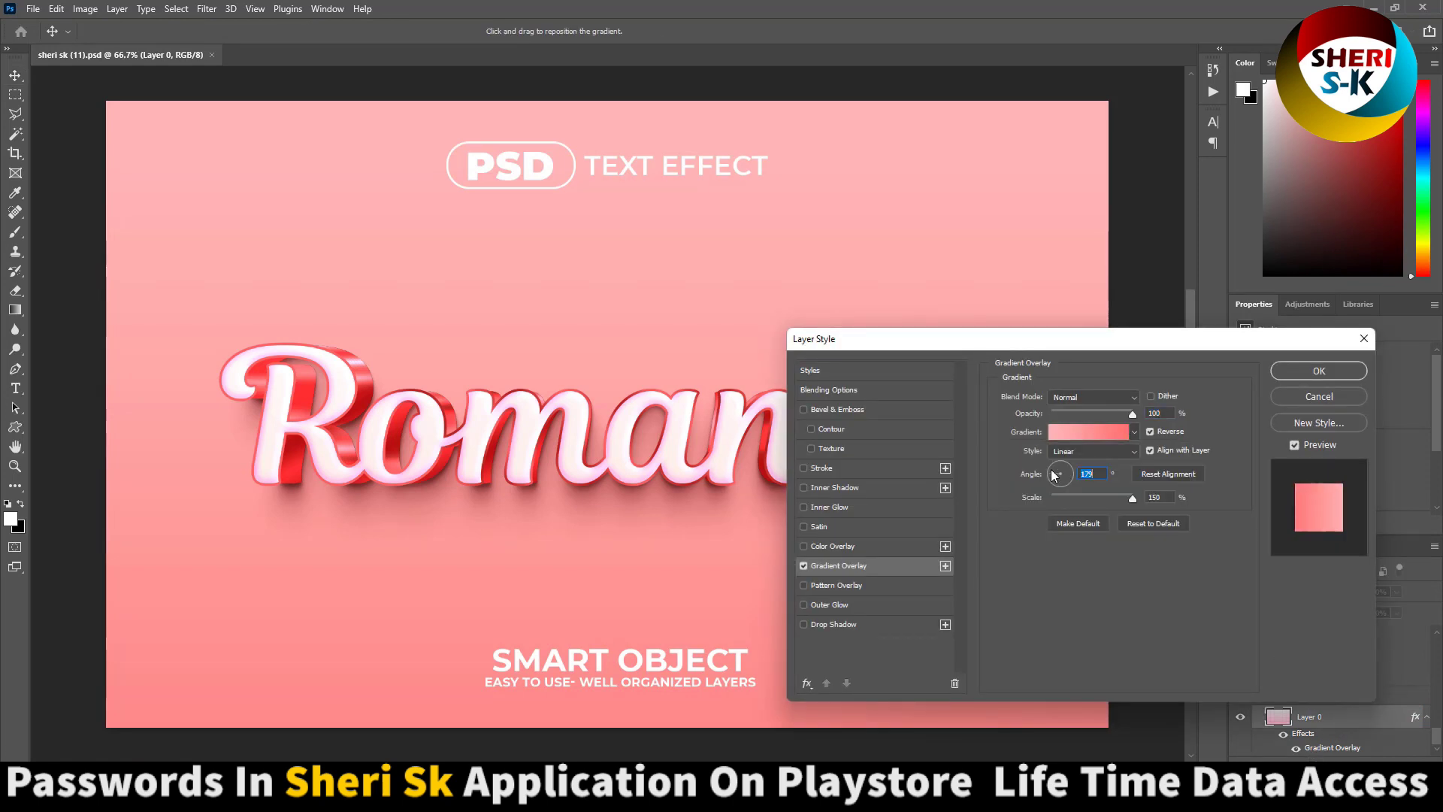
Step: Try a new angle and pink-magenta right stop colour, then cancel everything to keep the pink gradient
left_click(1066, 461)
left_click(1111, 431)
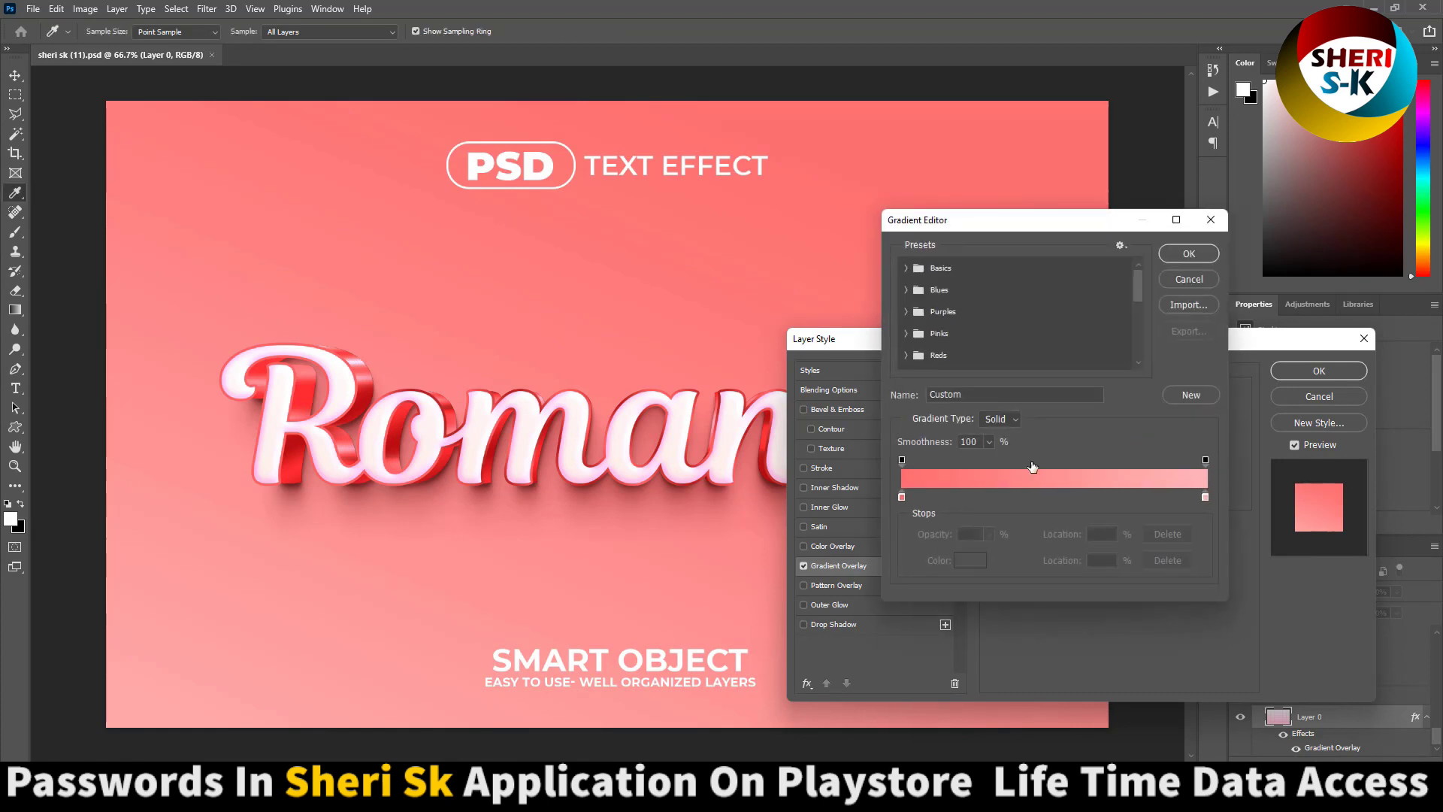
left_click(1205, 498)
double_click(1204, 497)
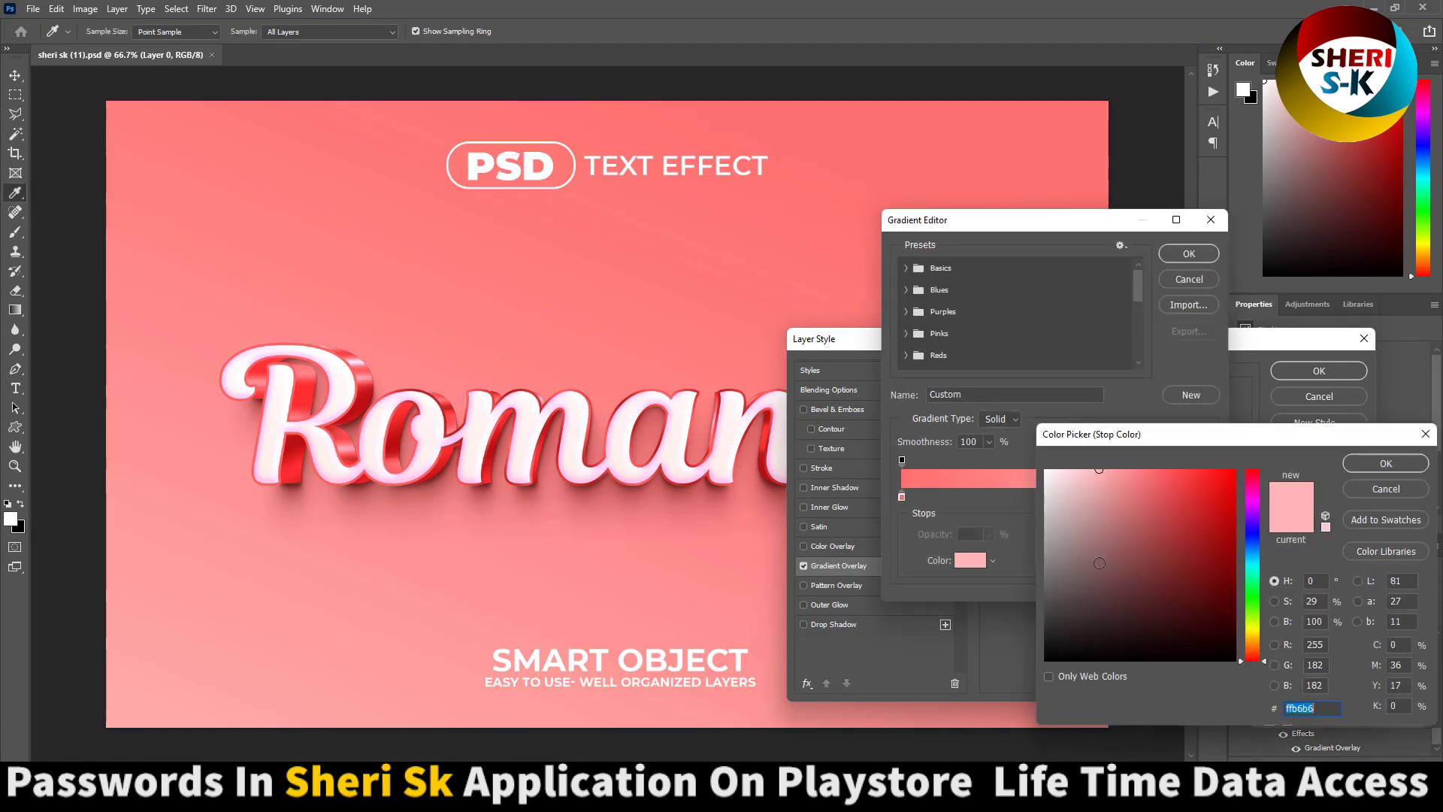
left_click(1046, 660)
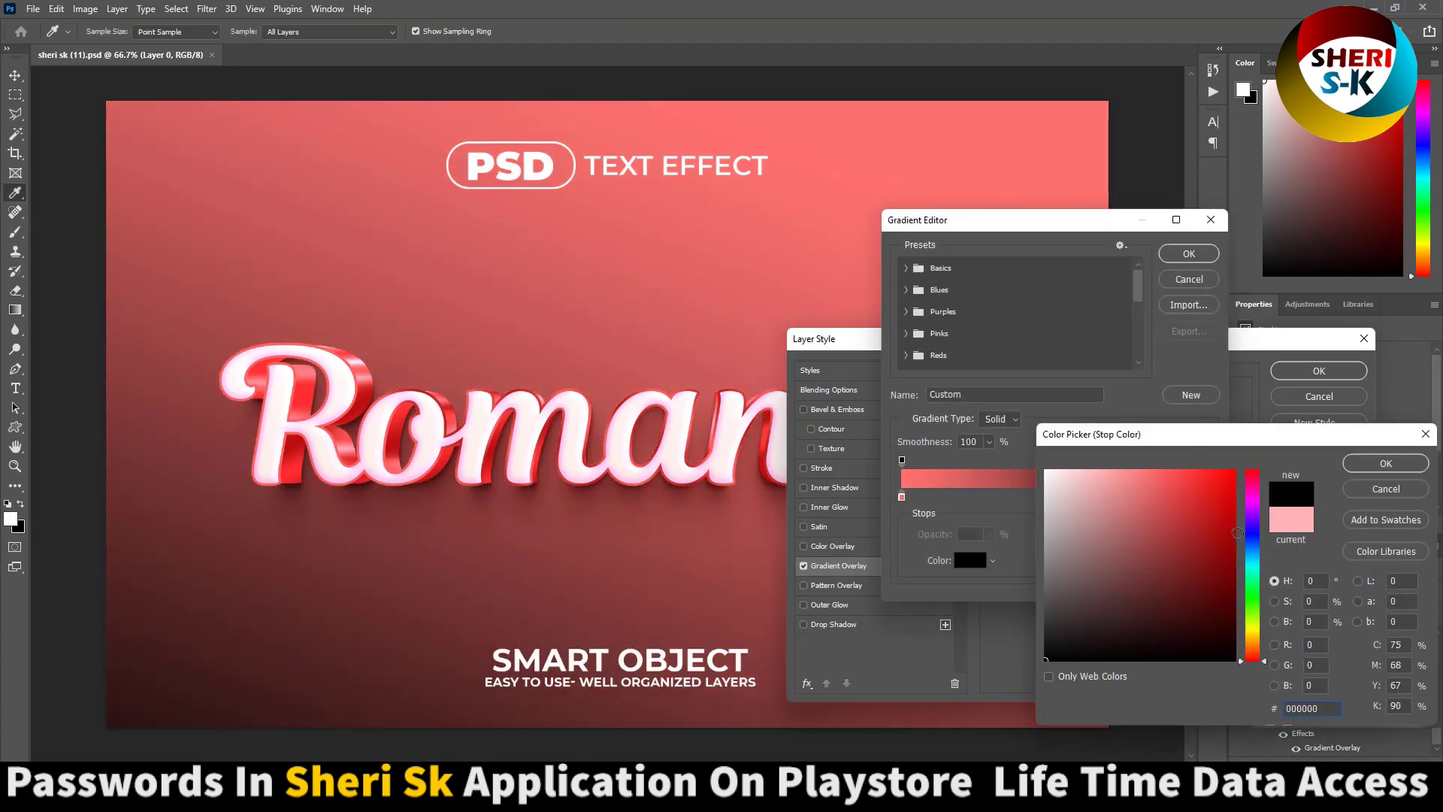
left_click_drag(1253, 529, 1253, 492)
left_click(1210, 489)
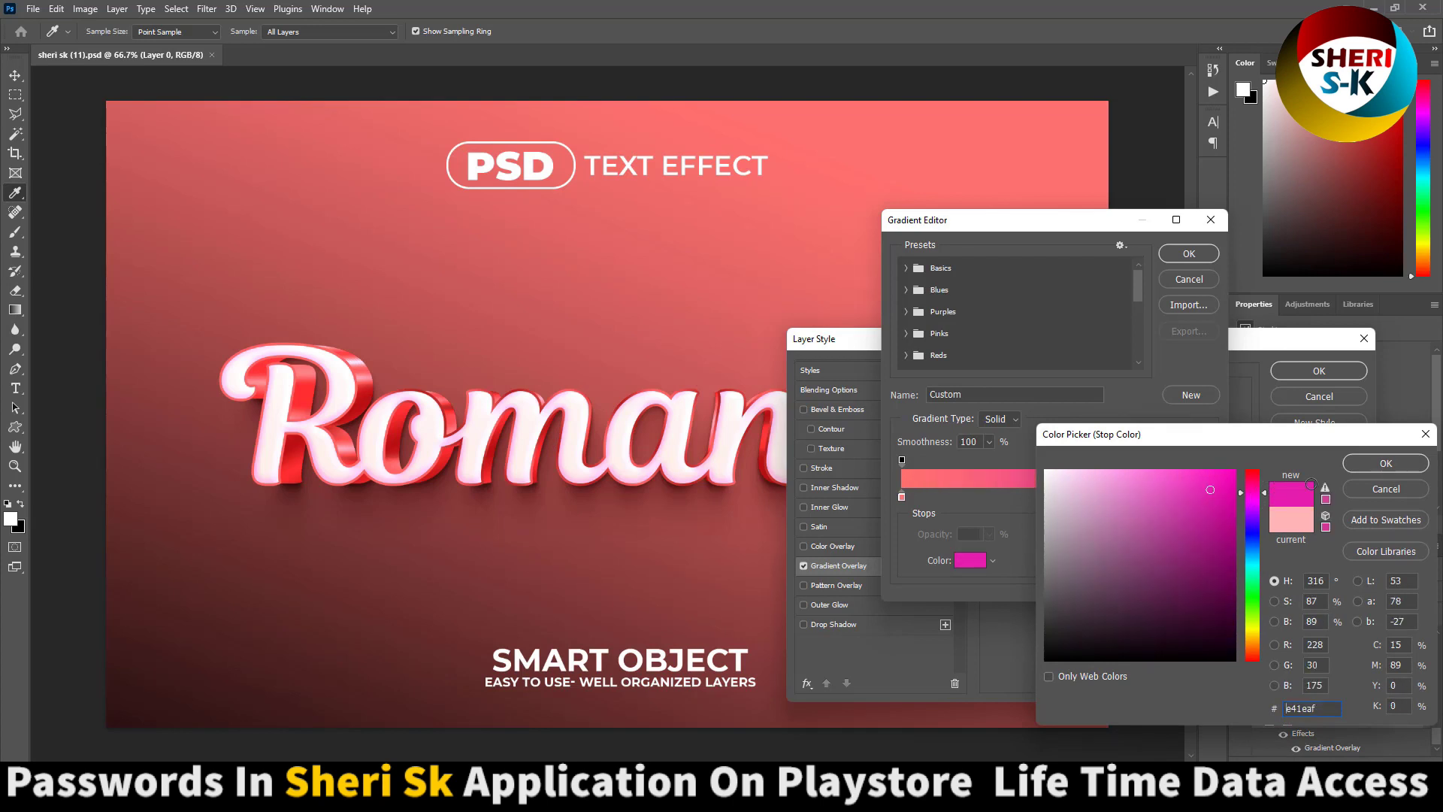
left_click(1386, 489)
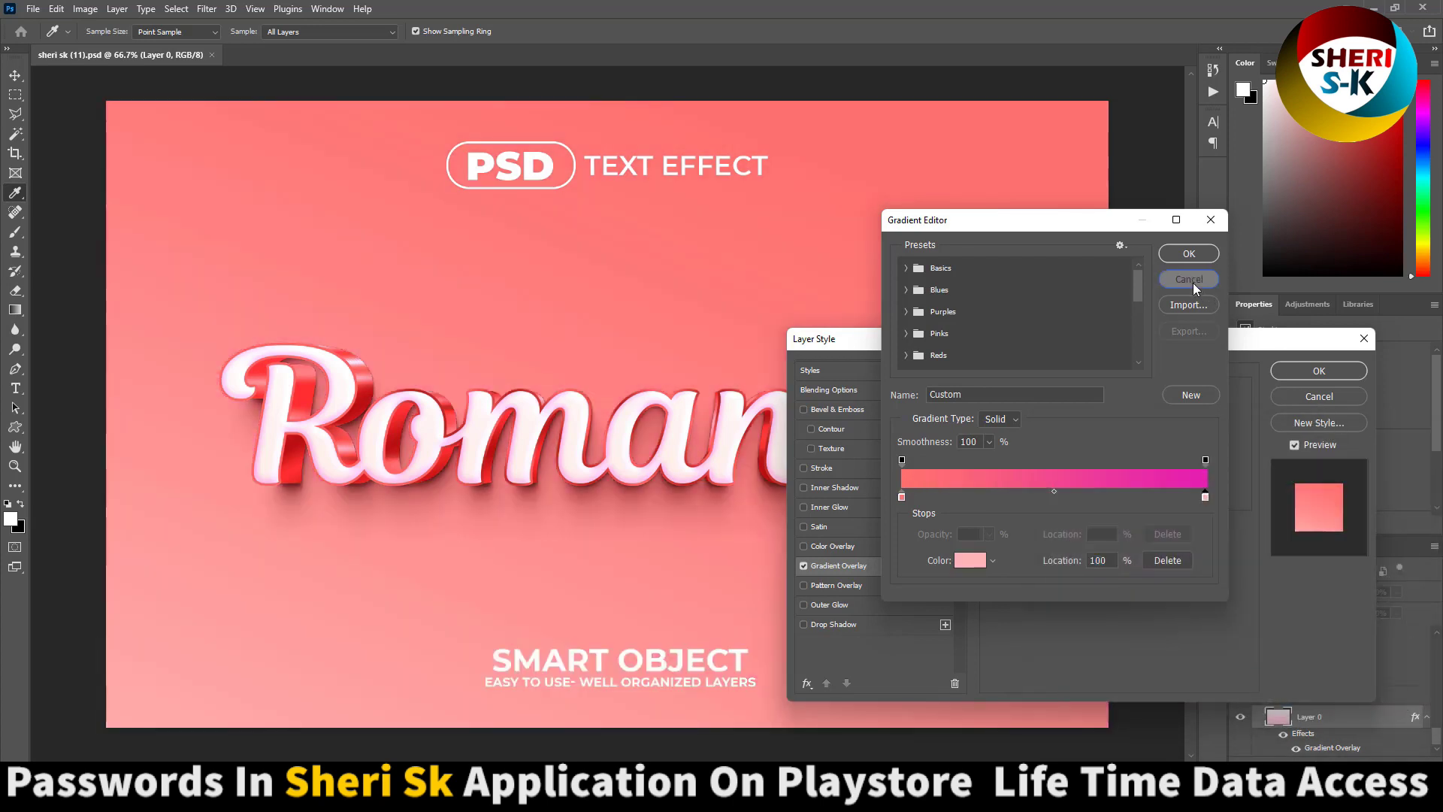
left_click(1191, 281)
left_click(1321, 396)
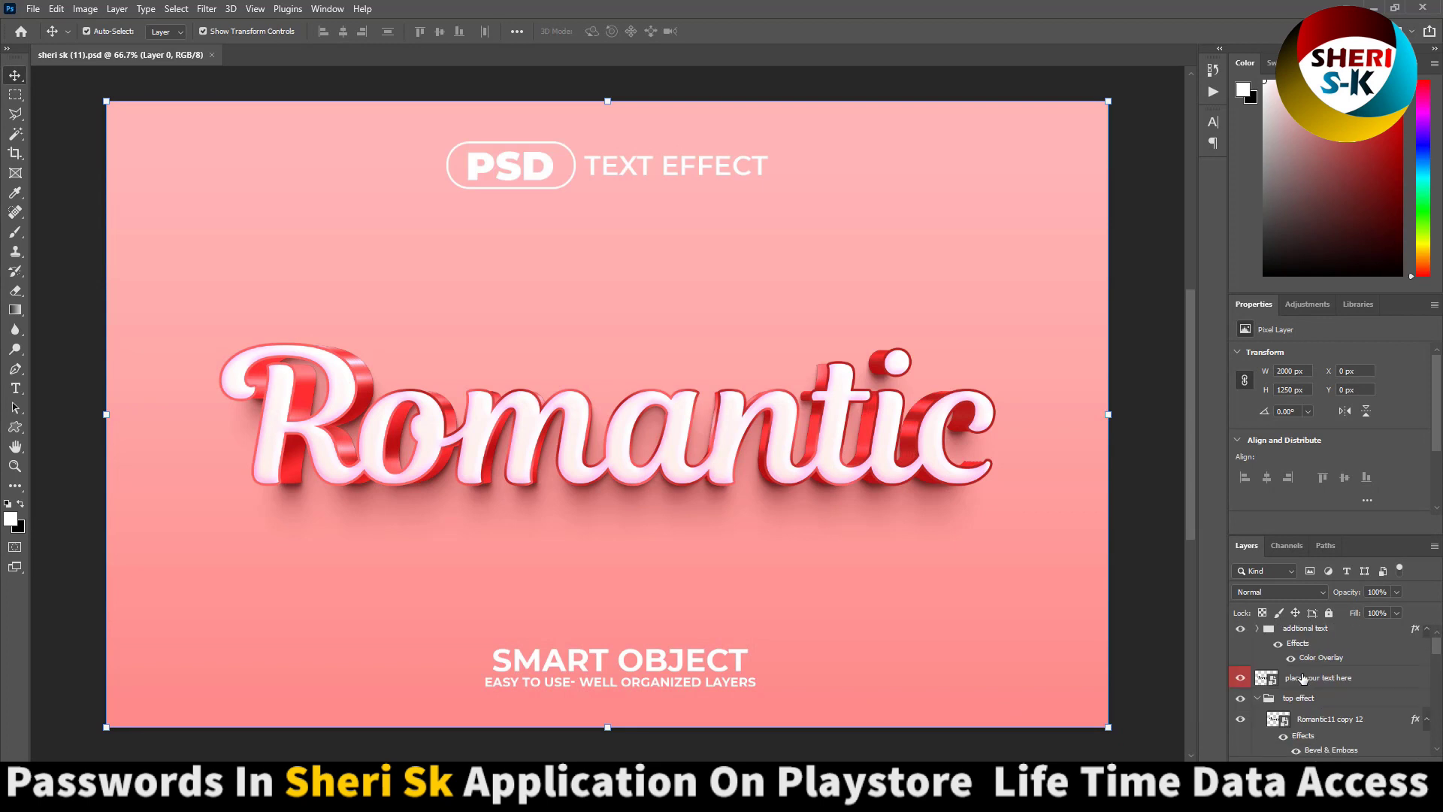
Step: In the place your text here smart object, replace Romantic with 'SHERI'
left_click(1268, 691)
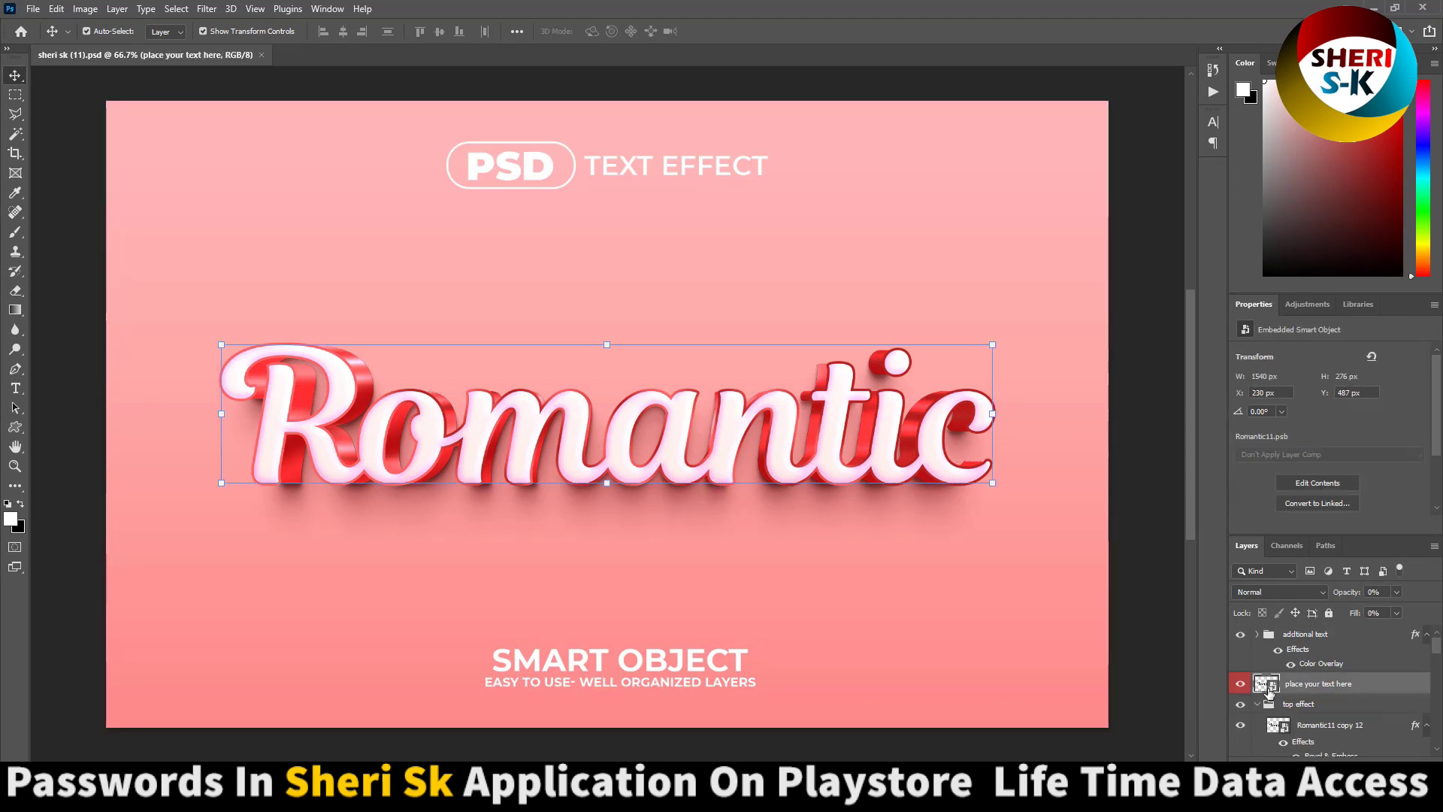
double_click(1271, 687)
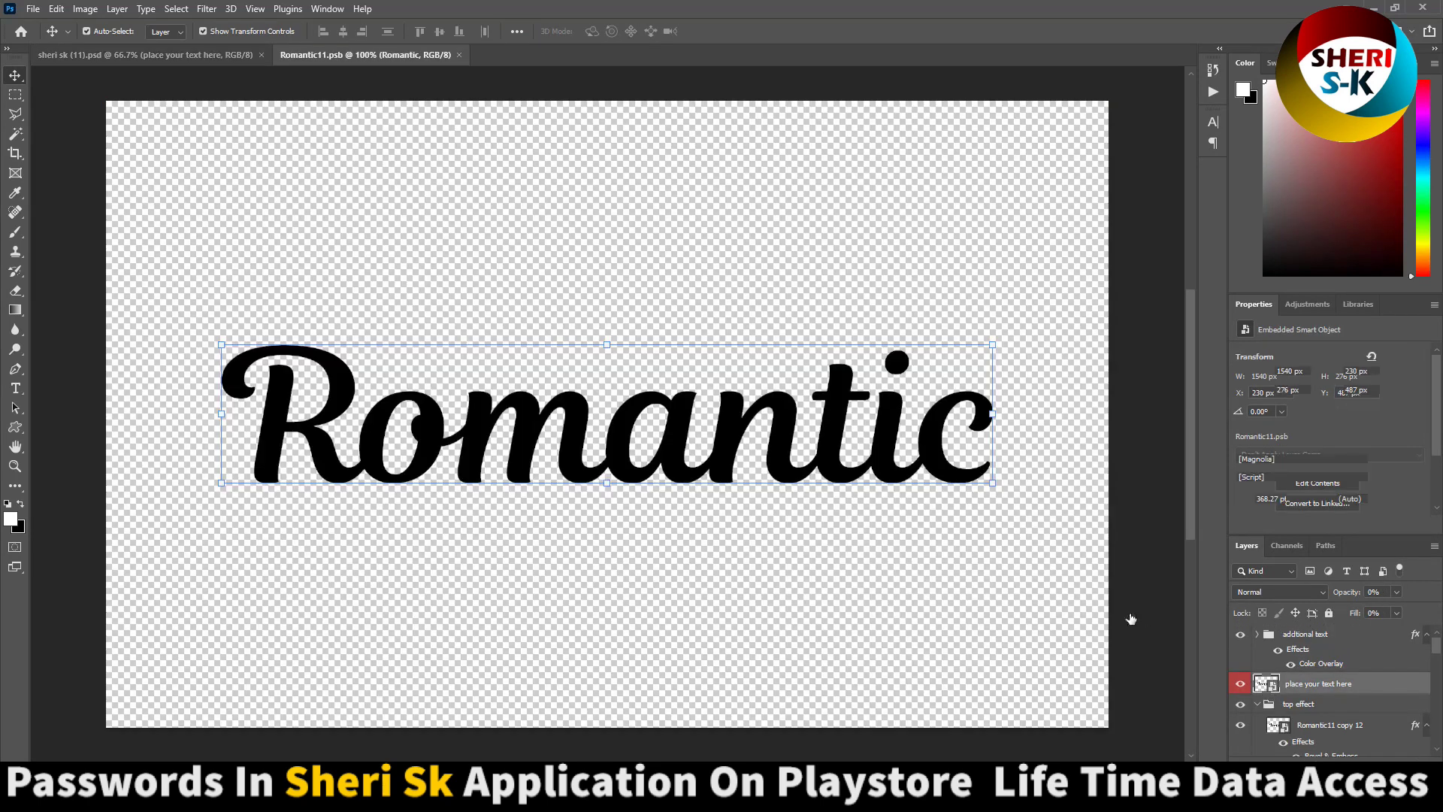
left_click(15, 387)
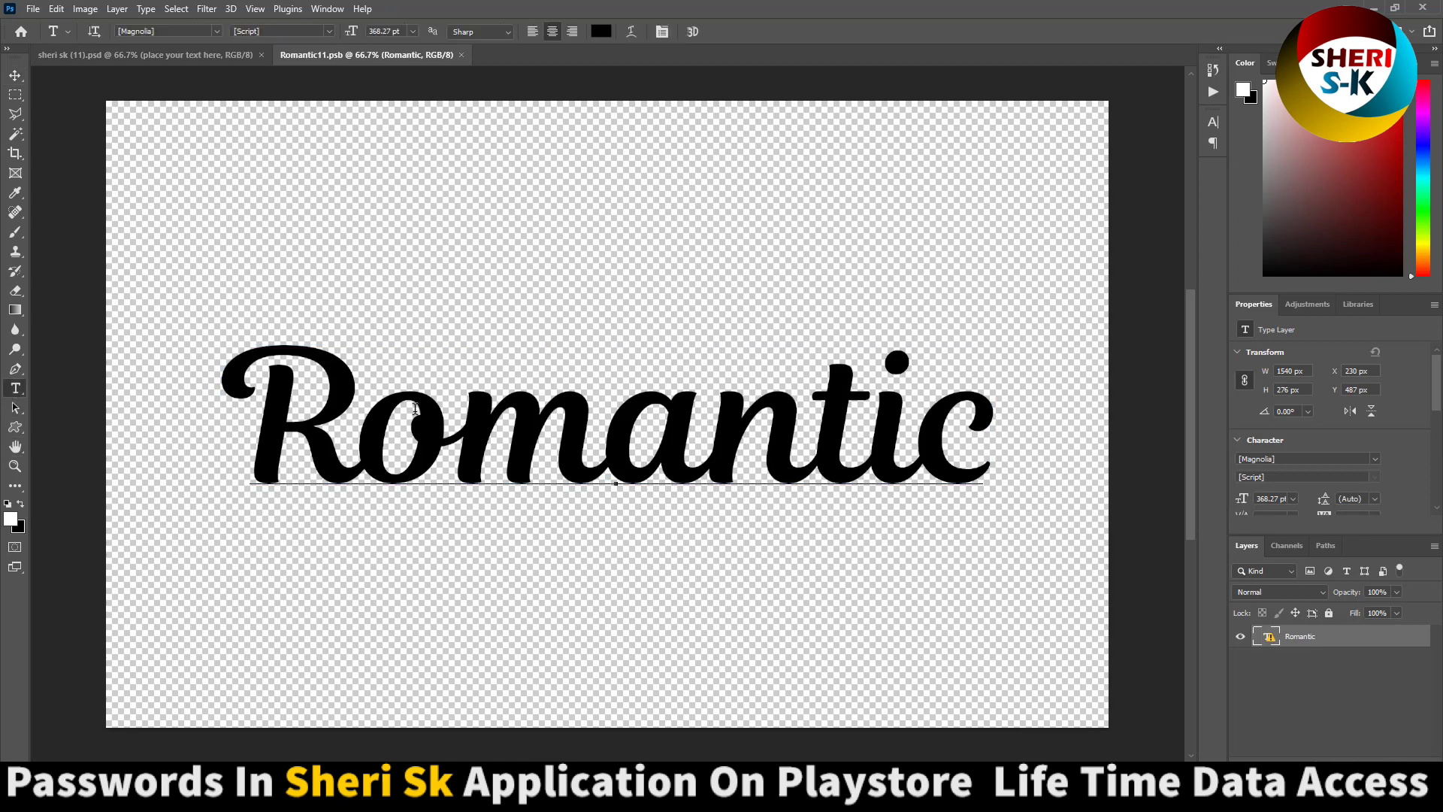
left_click(415, 408)
left_click(827, 355)
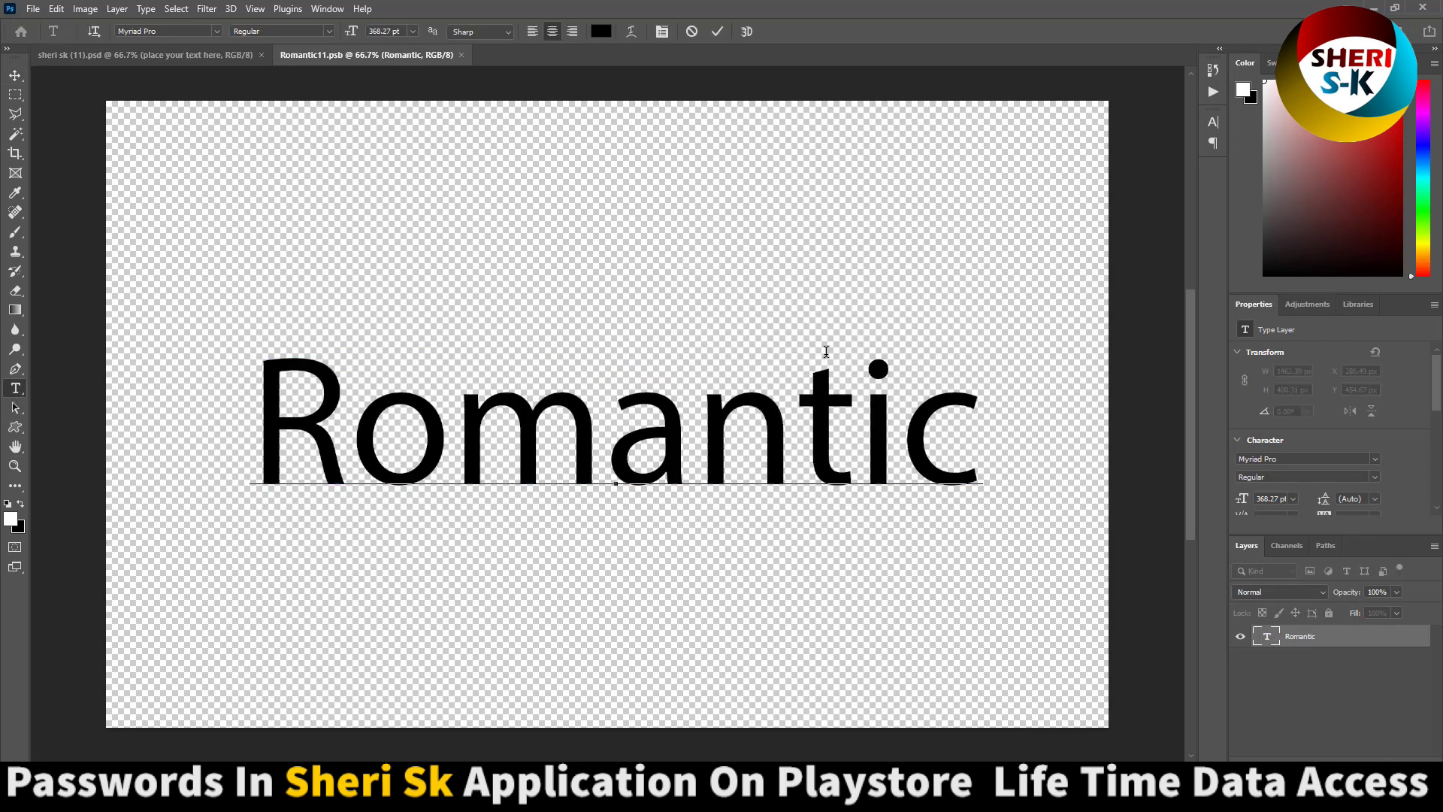
key("ctrl+a")
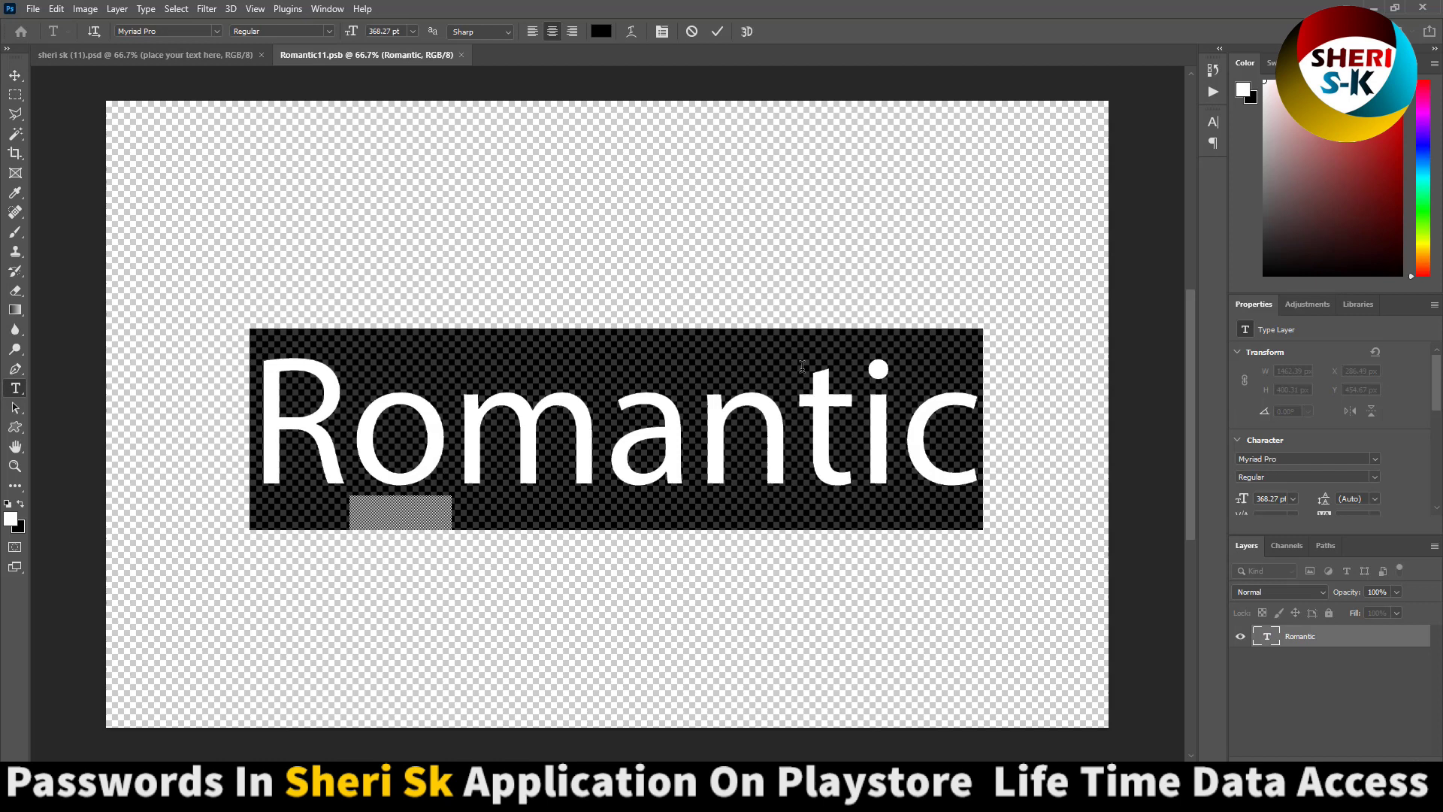
type("SHERI")
left_click(16, 94)
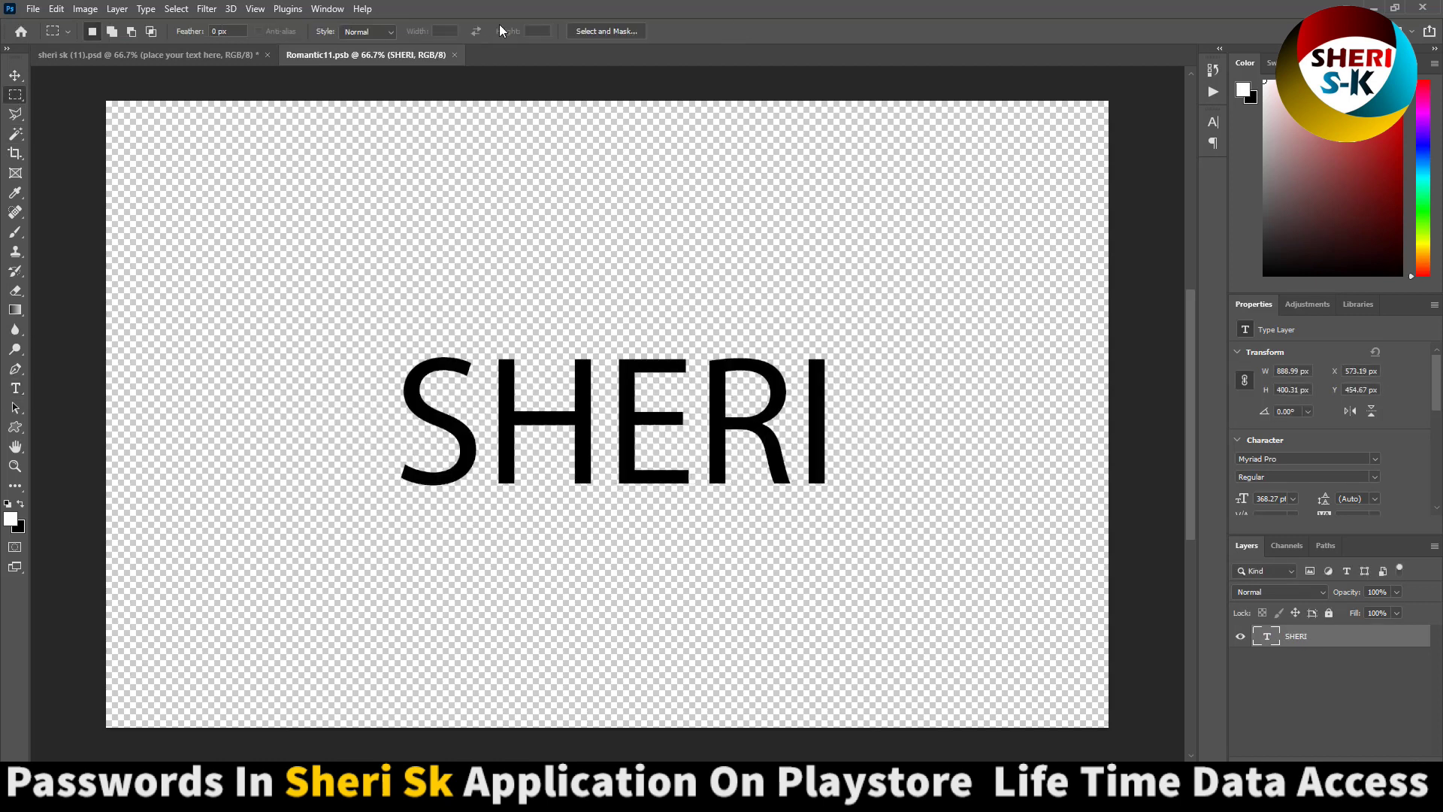
Step: Close the smart object and the Romantic mockup without saving, then open sheri sk (2).psd
left_click(455, 55)
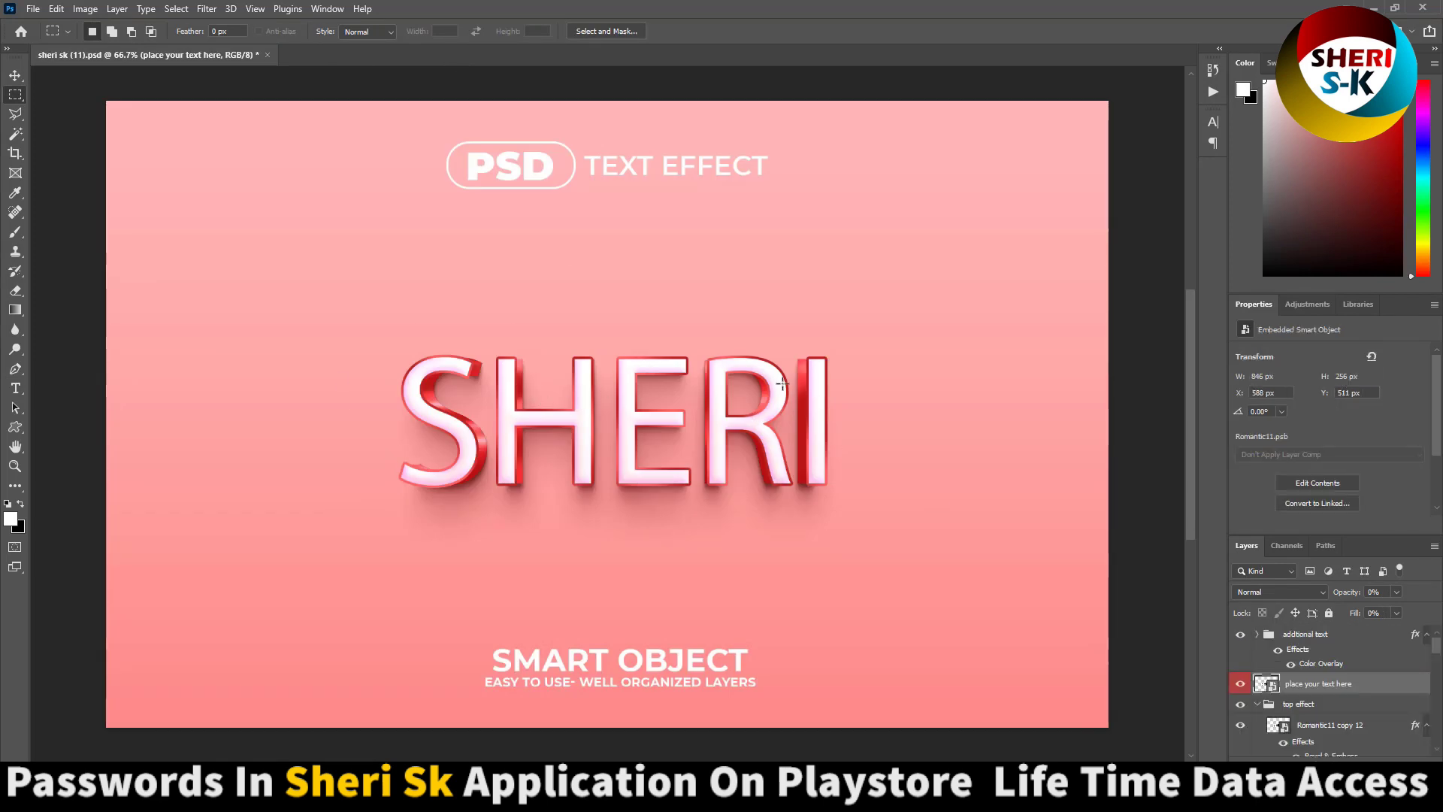
left_click(266, 55)
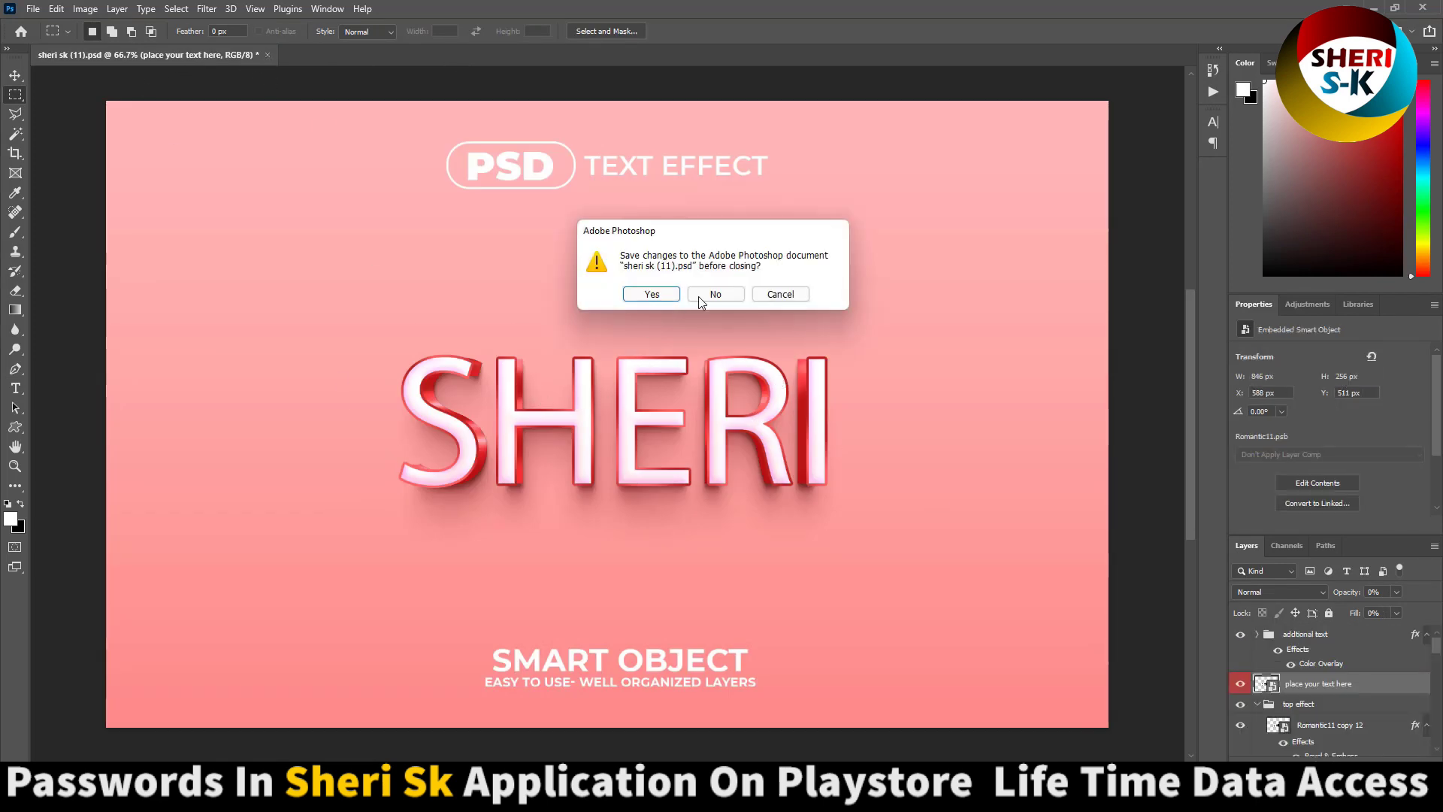
left_click(639, 294)
key("alt+Tab")
scroll(747, 308, "up", 5)
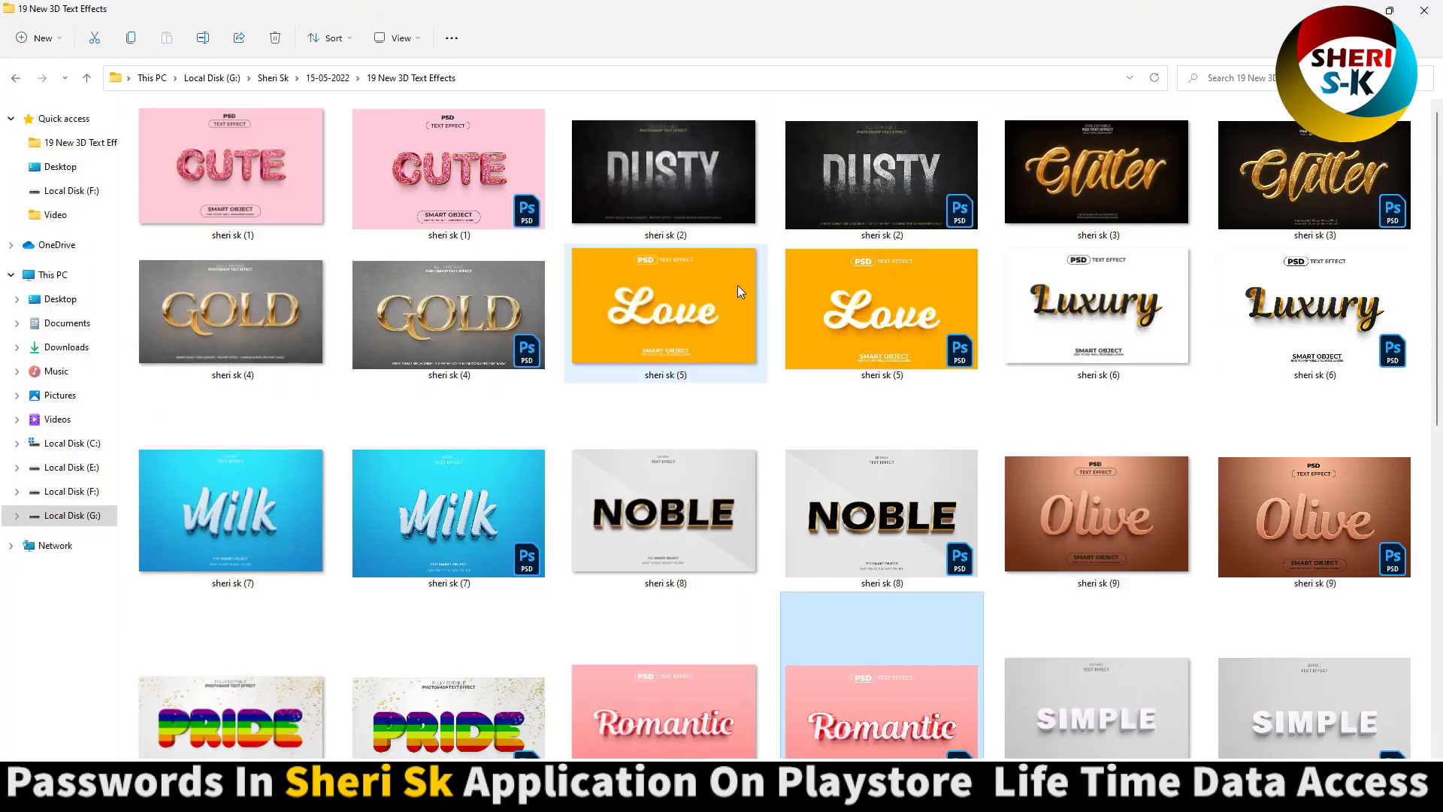
key("alt+Tab")
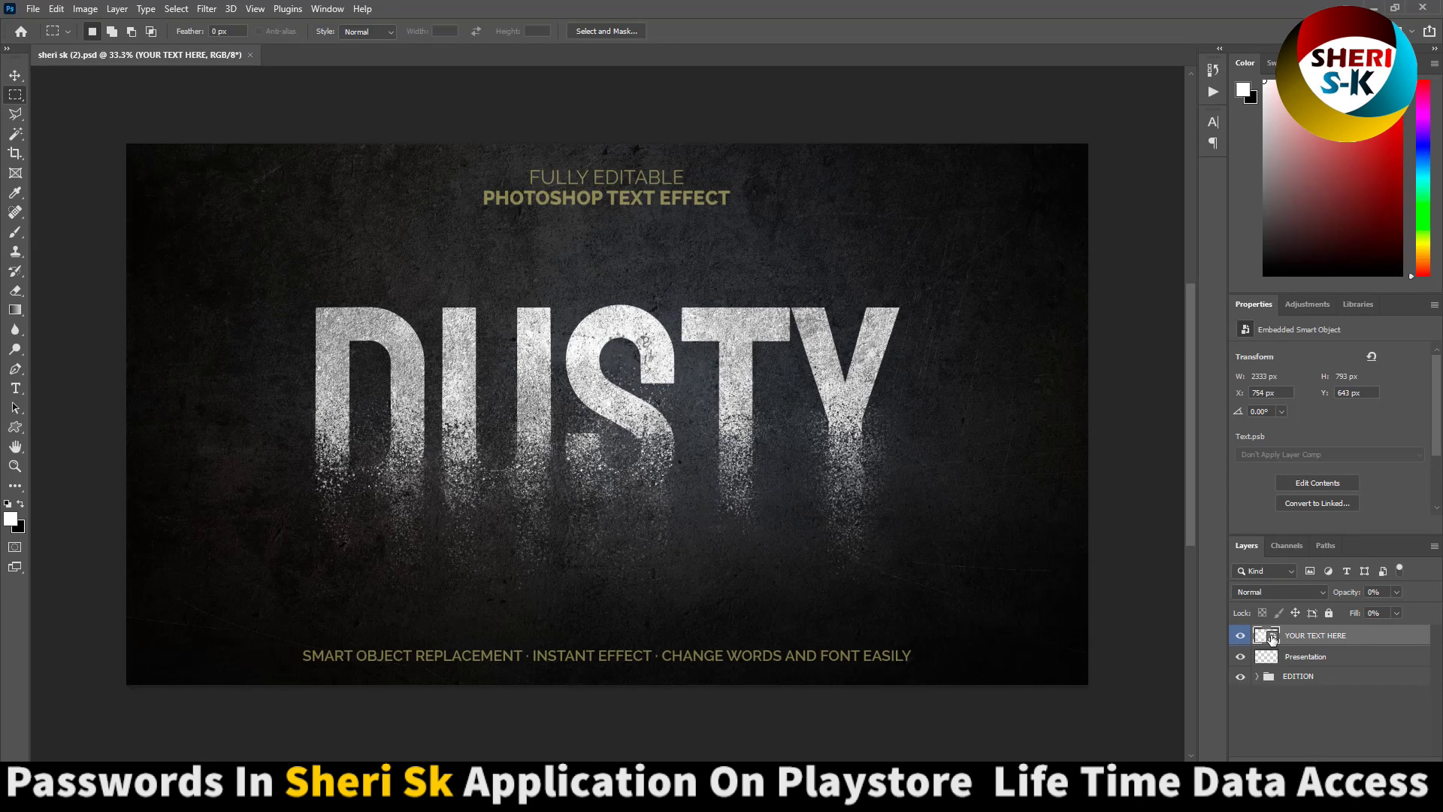
Step: In the YOUR TEXT HERE smart object, replace DUSTY with 'SHERI'
double_click(1270, 636)
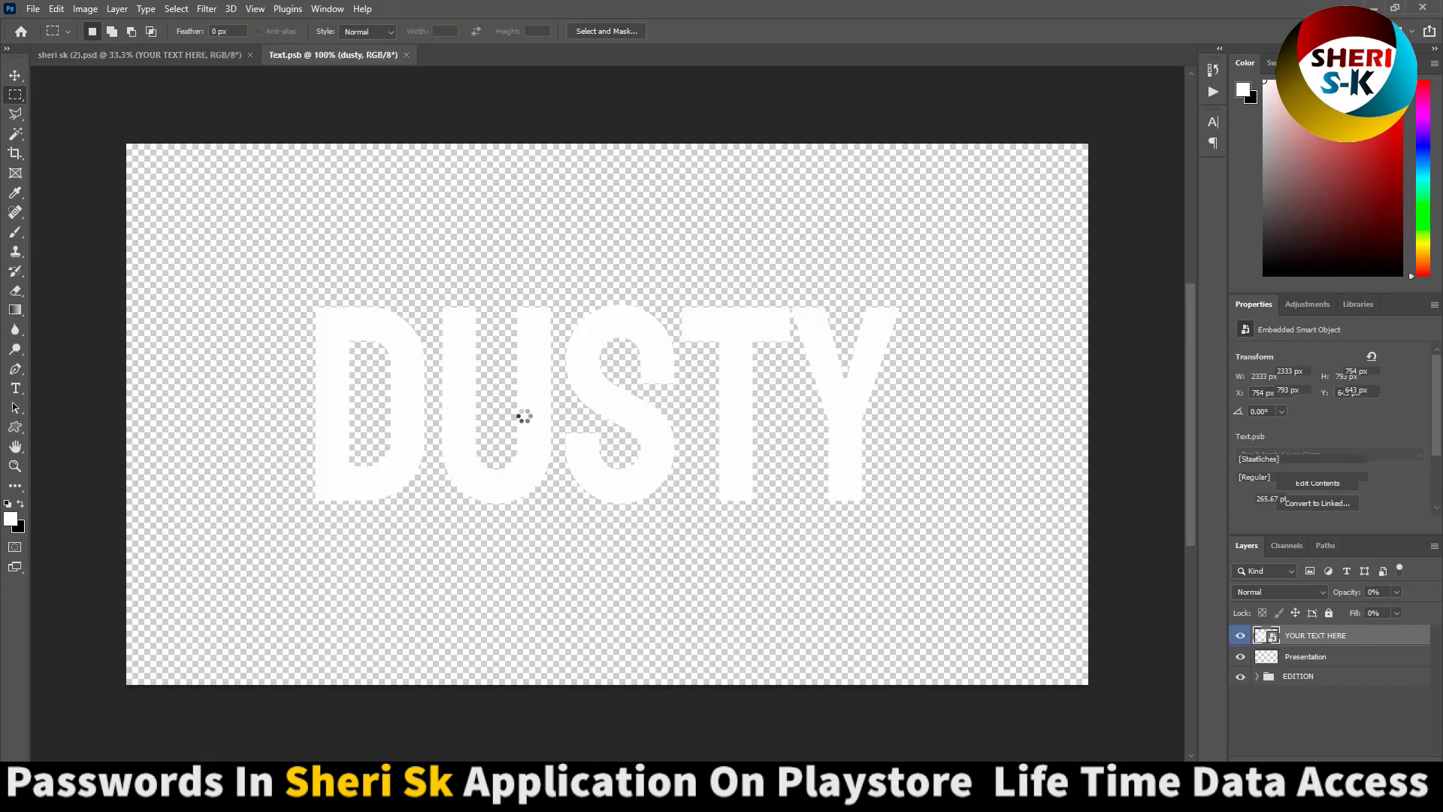
key("t")
double_click(711, 363)
left_click(814, 354)
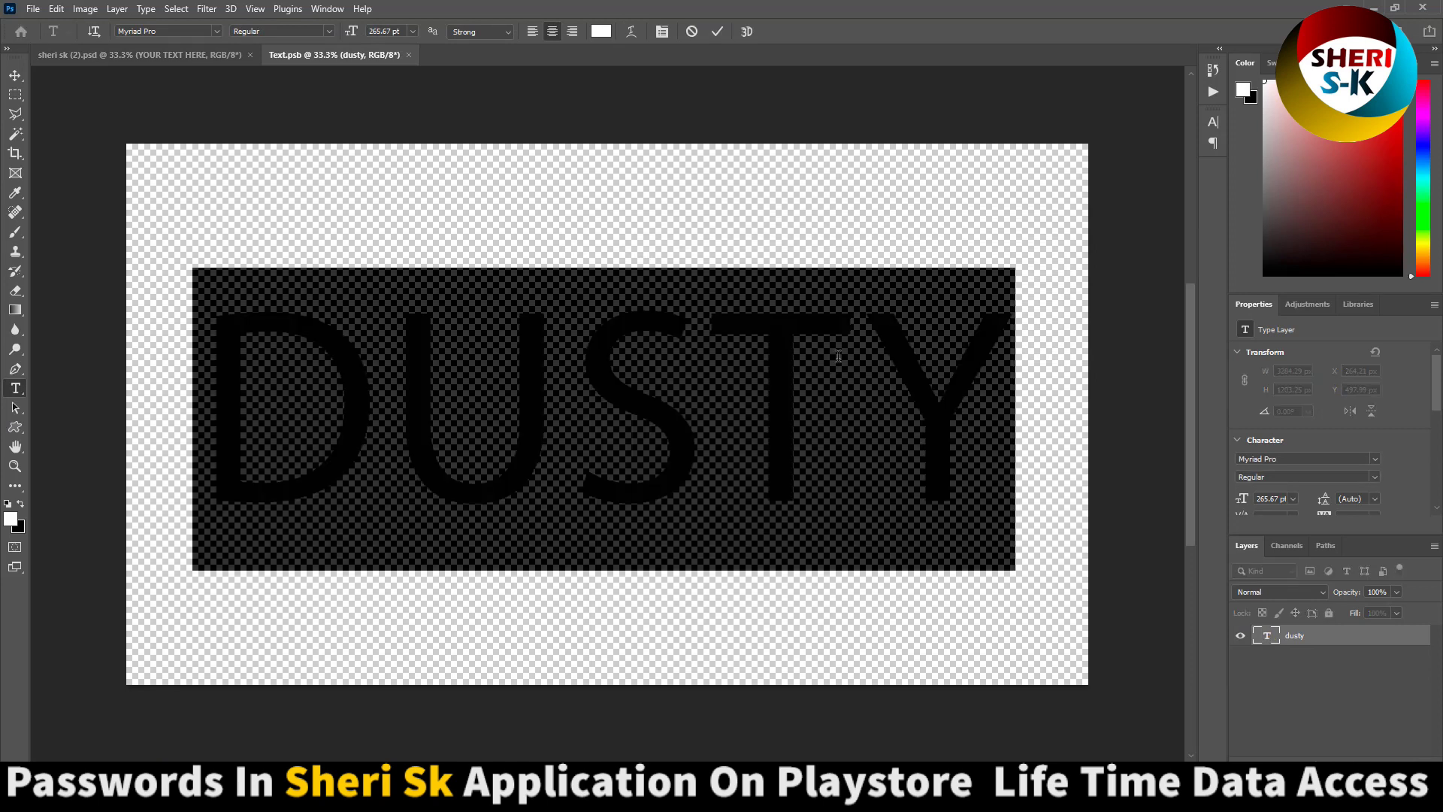
type("SHERI")
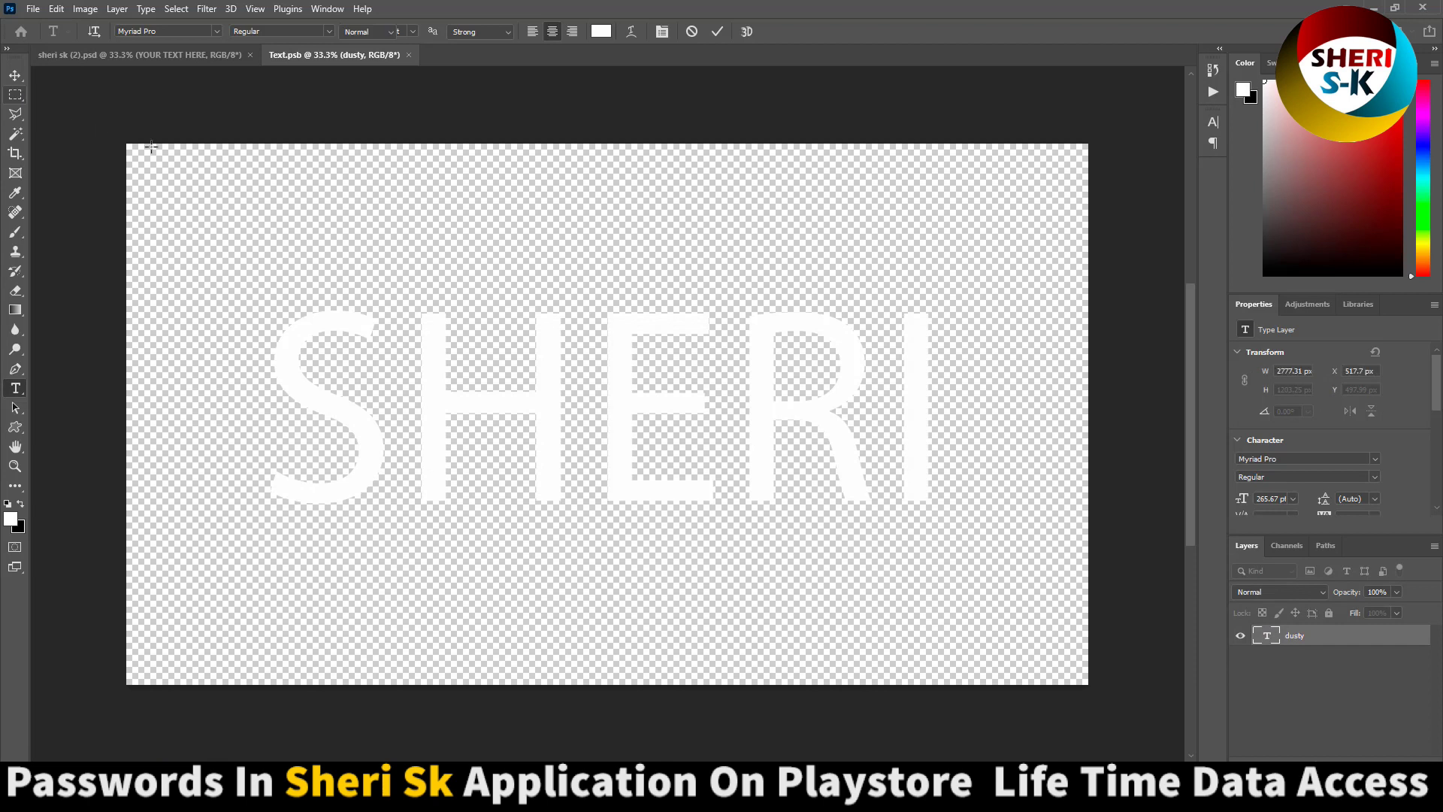
key("ctrl+Return")
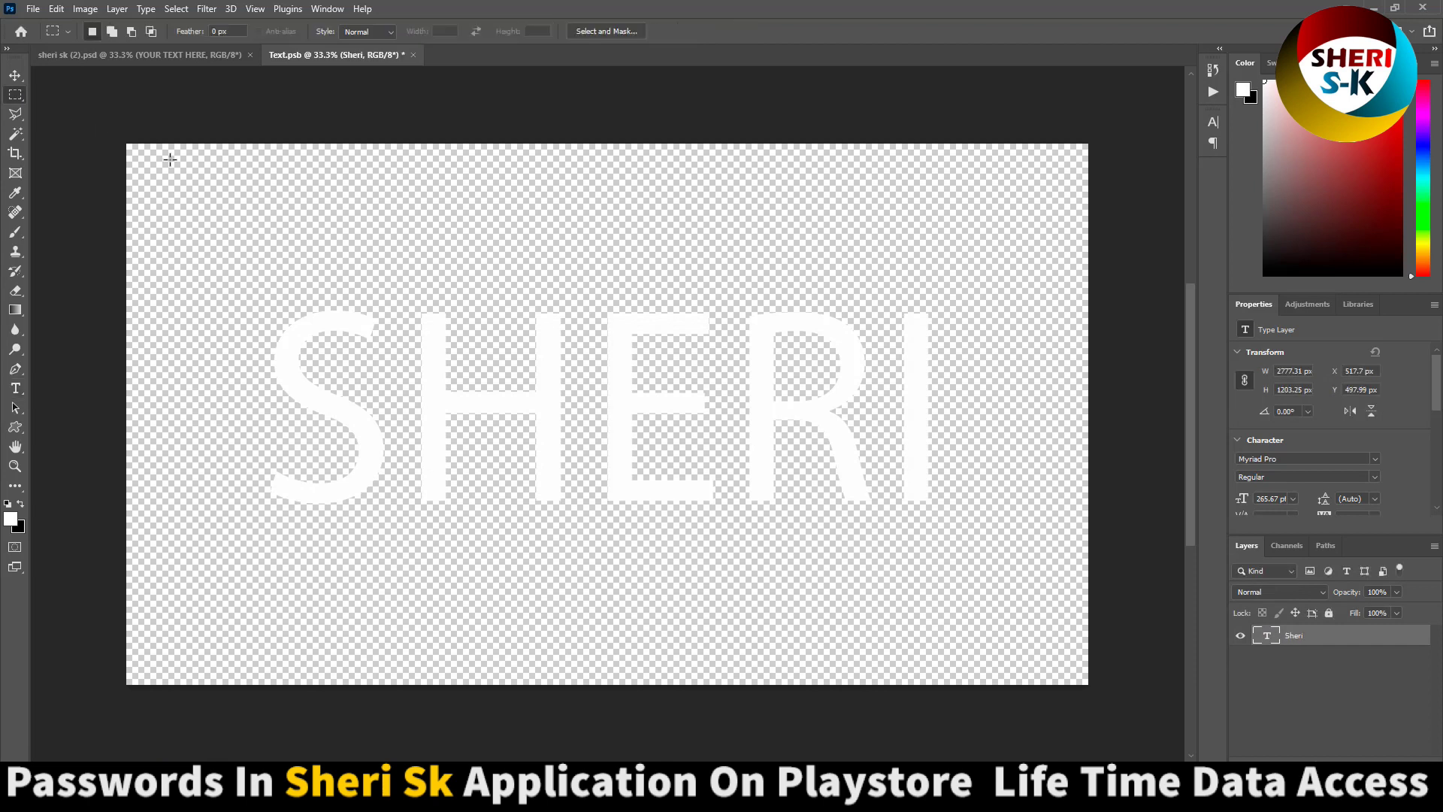
Step: Save and close Text.psb, then close the Dusty mockup document
key("m")
key("ctrl+s")
left_click(412, 56)
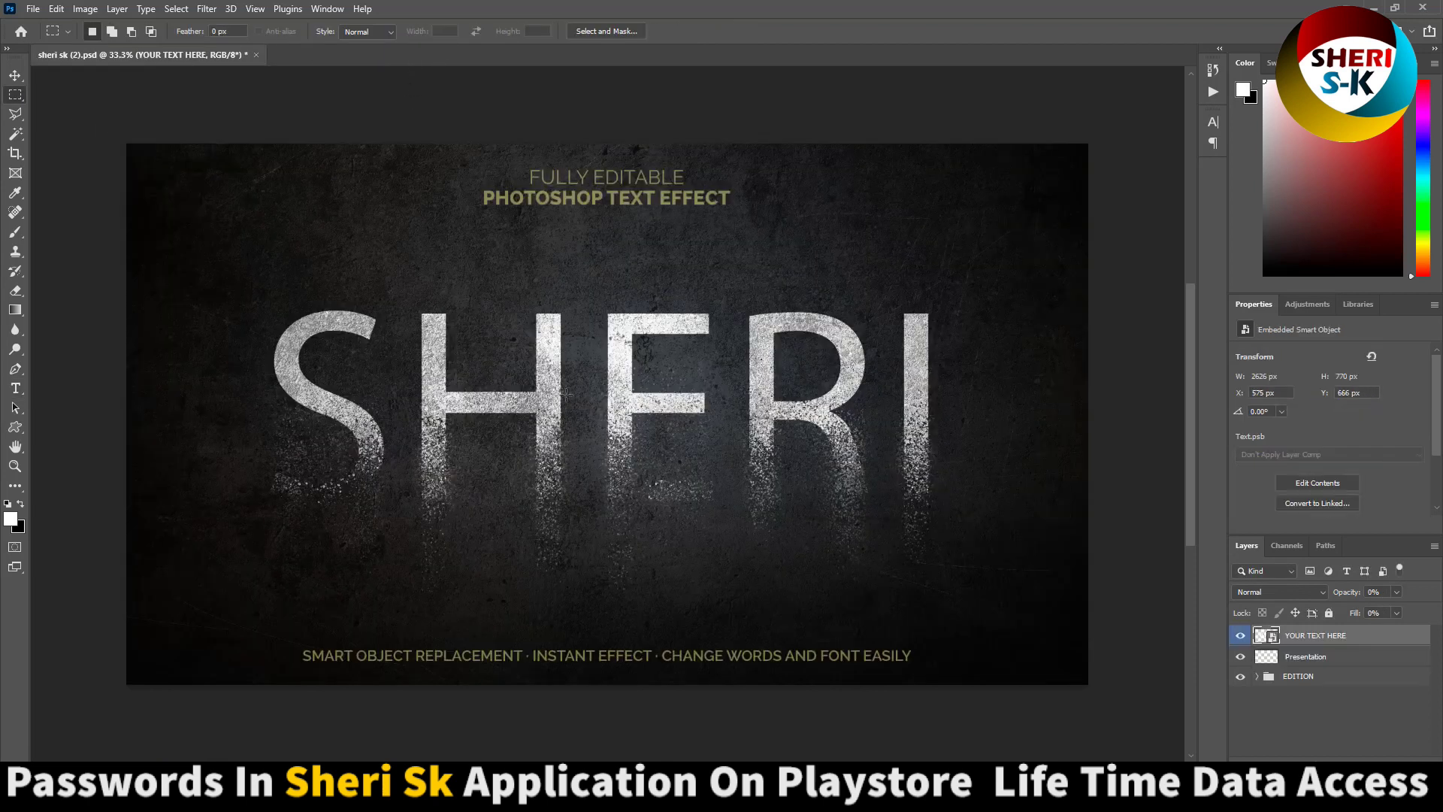
left_click(255, 55)
Step: Answer the save prompt and return to the 19 New 3D Text Effects folder in File Explorer
left_click(715, 296)
key("alt+Tab")
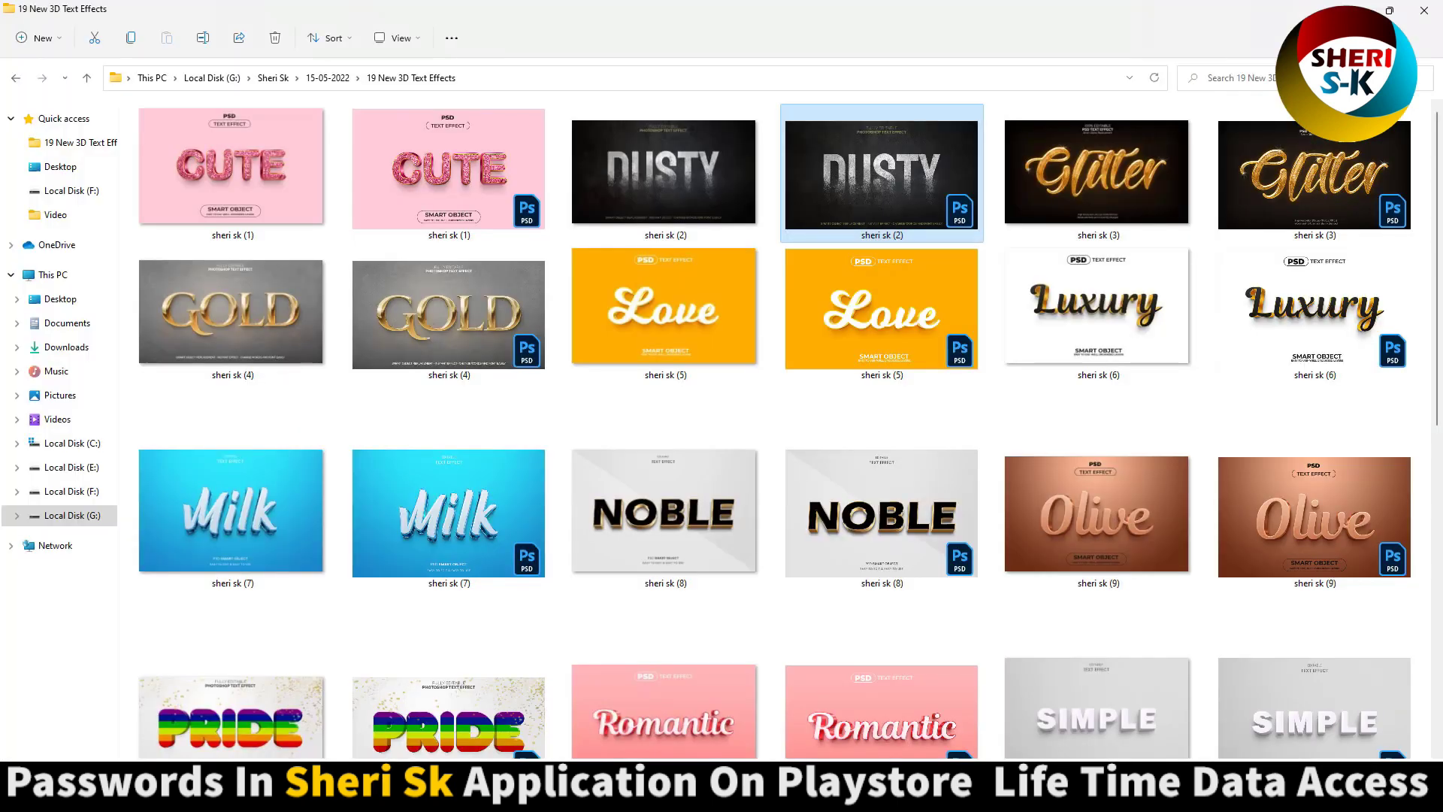